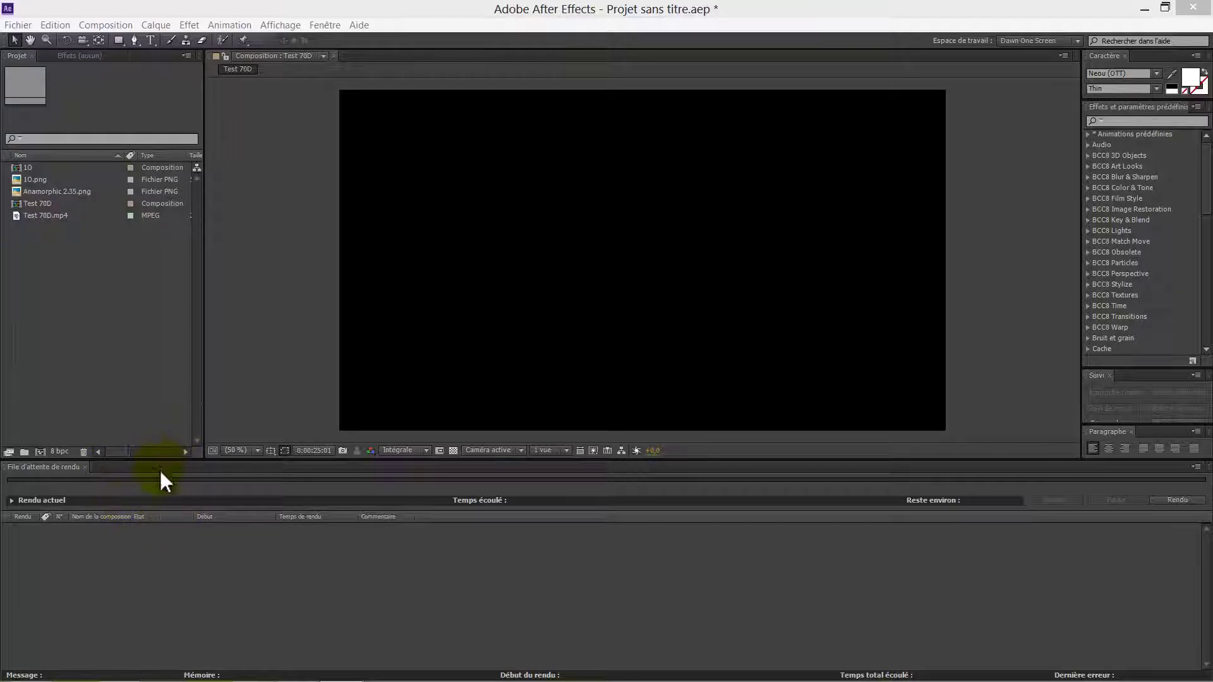
Create a new composition from the Test 70D.mp4 footage
{"action": "left_click", "coordinate": [38, 215]}
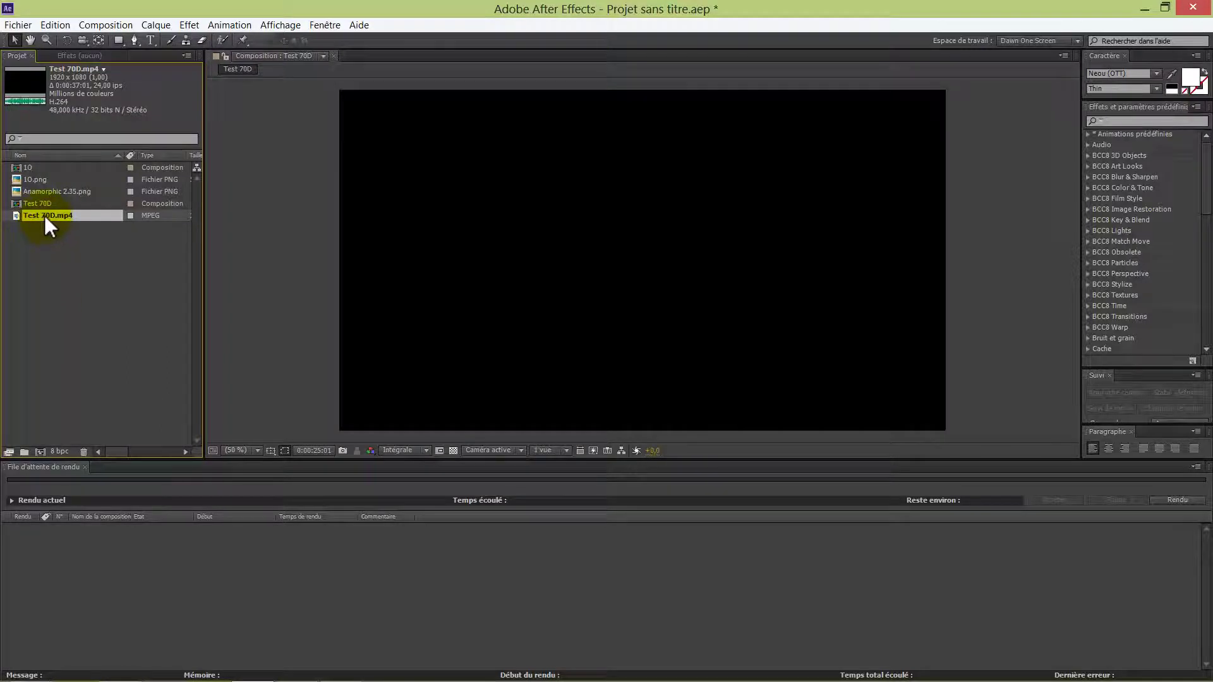
{"action": "left_click_drag", "start_coordinate": [45, 215], "coordinate": [38, 455]}
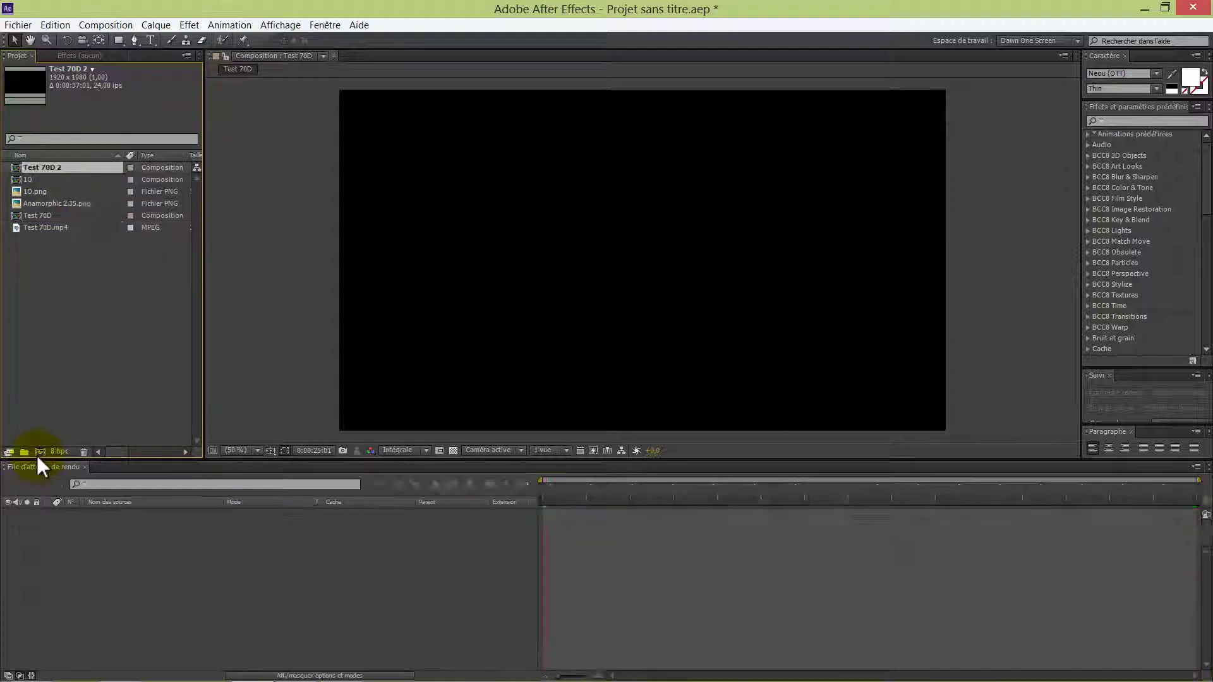
Scrub through the night street footage and start the work area at 0:00:25:13
{"action": "left_click", "coordinate": [685, 502]}
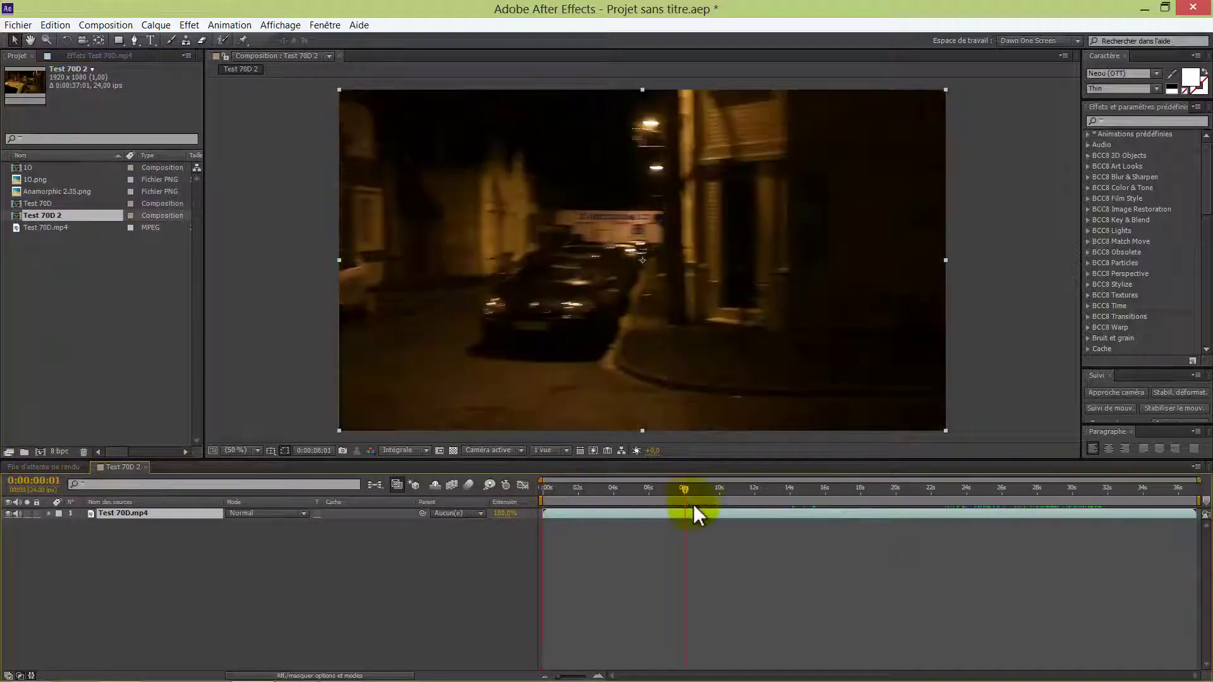
{"action": "left_click_drag", "start_coordinate": [694, 508], "coordinate": [793, 495]}
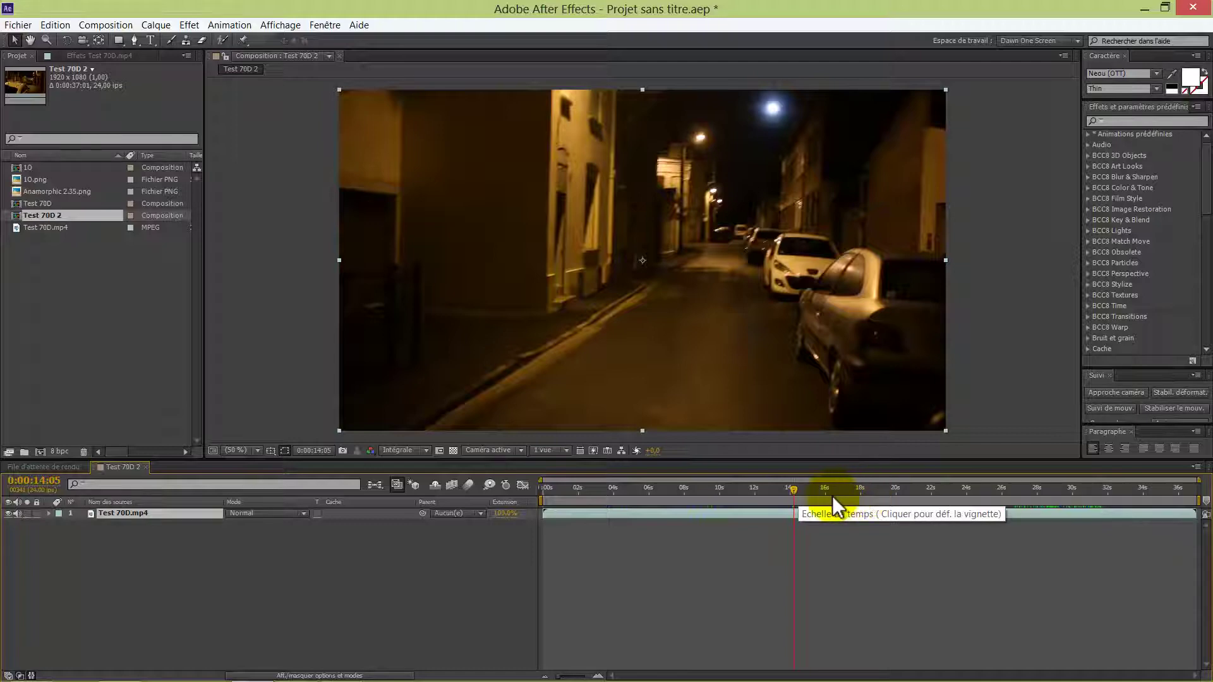
{"action": "left_click", "coordinate": [911, 492]}
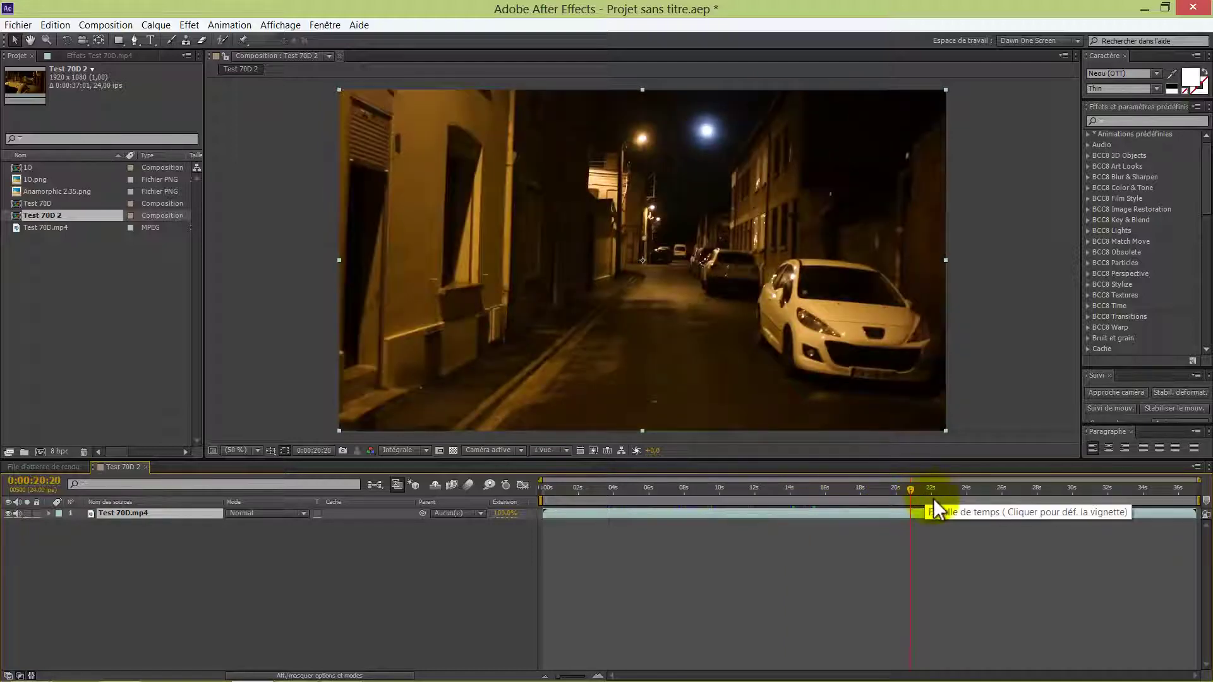
{"action": "left_click", "coordinate": [957, 496]}
{"action": "left_click_drag", "start_coordinate": [959, 495], "coordinate": [983, 494]}
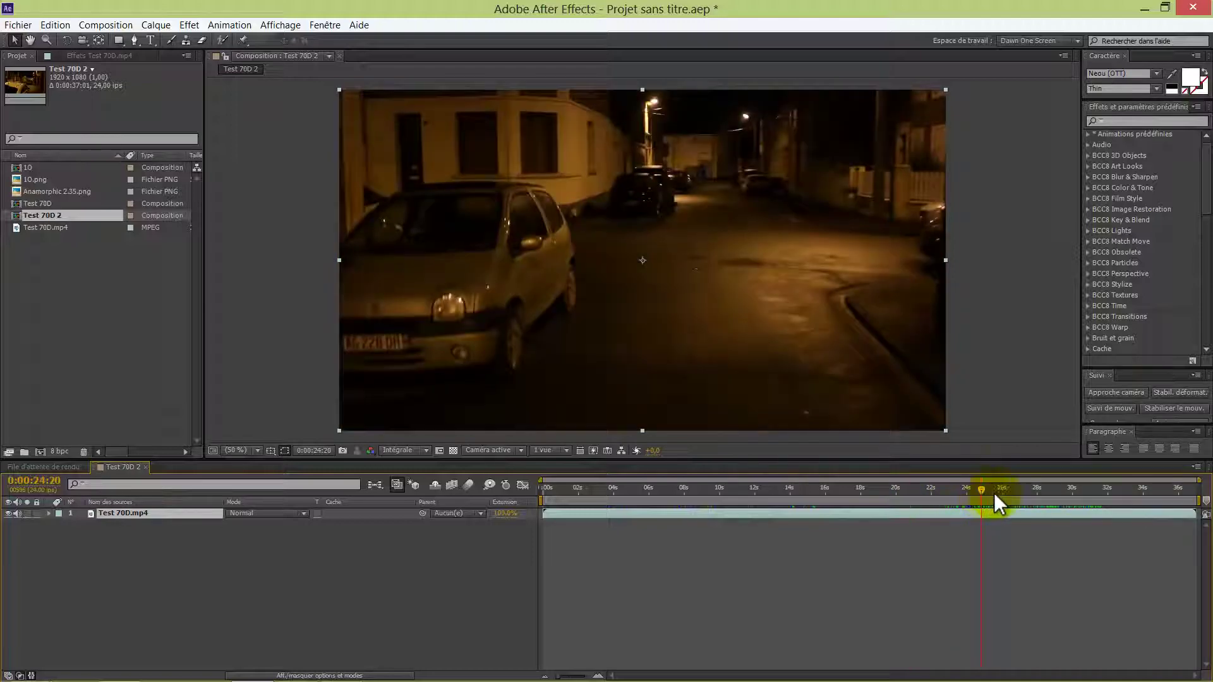
{"action": "left_click", "coordinate": [994, 493]}
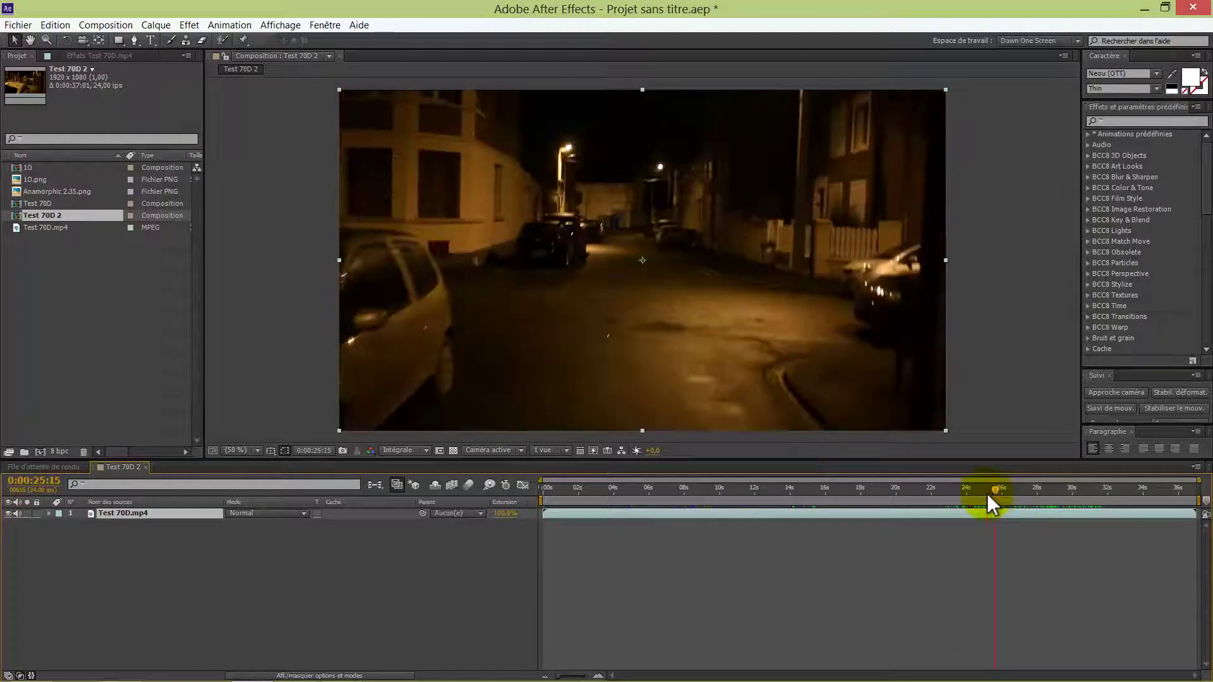
{"action": "left_click_drag", "start_coordinate": [987, 494], "coordinate": [995, 495]}
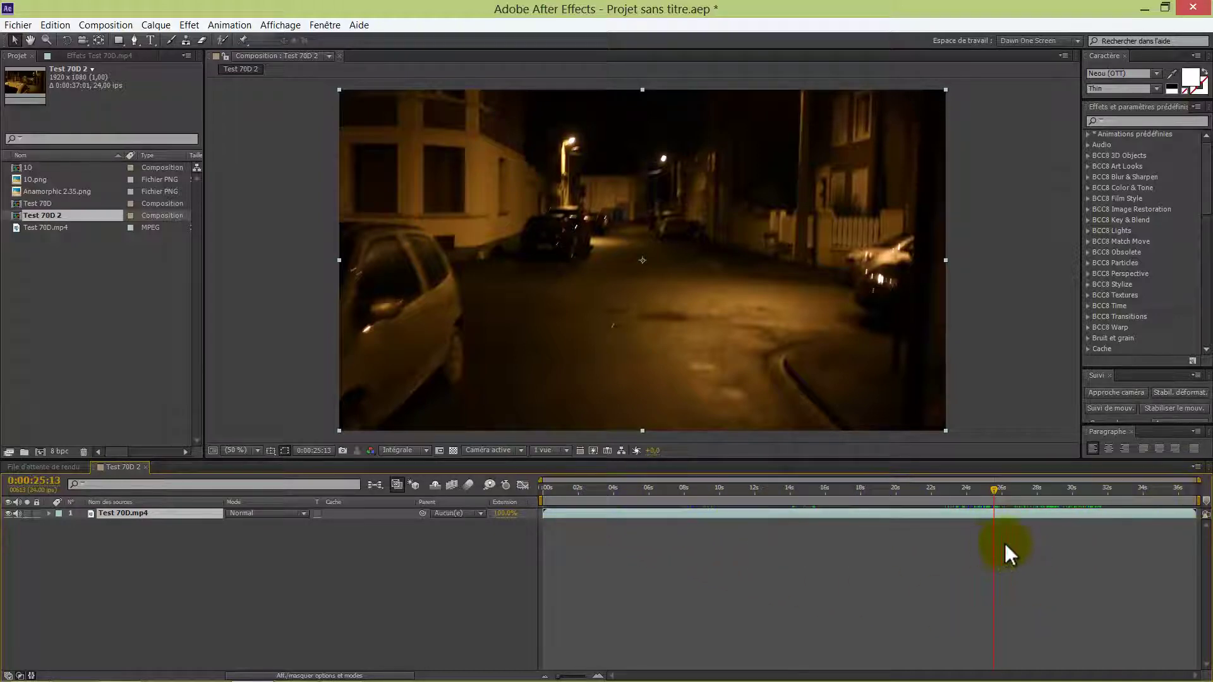
{"action": "key", "text": "n"}
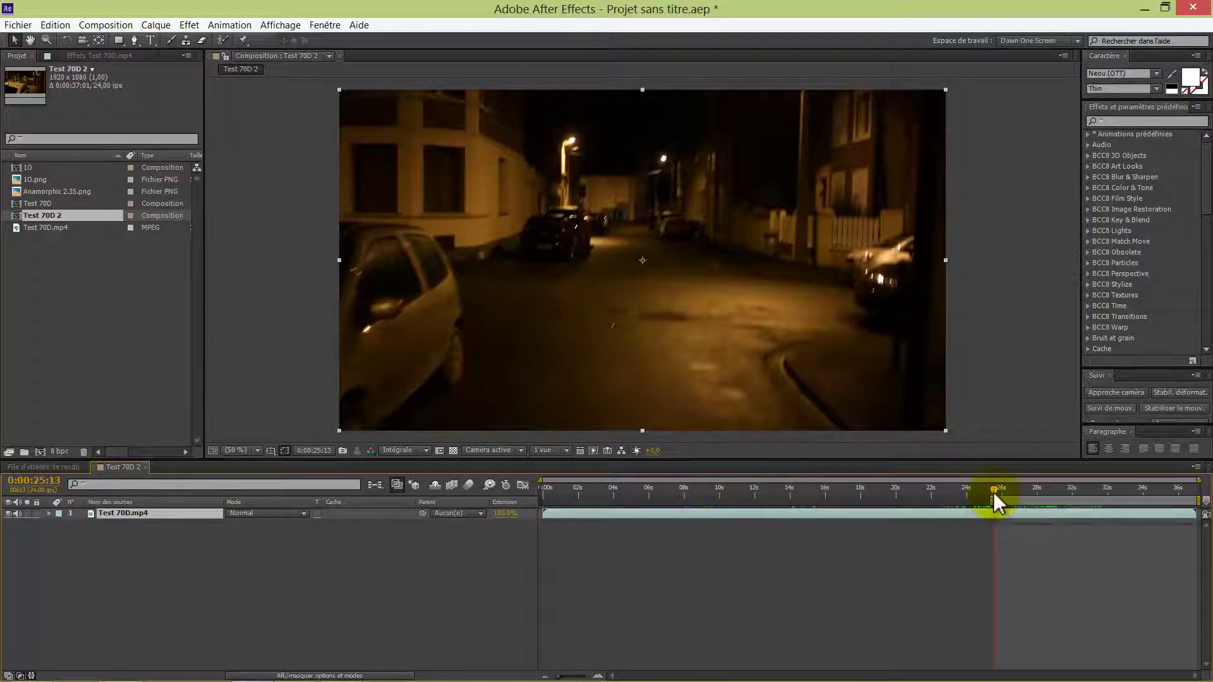
End the work area at 0:00:33:09 and trim the composition to the work area
{"action": "left_click_drag", "start_coordinate": [994, 491], "coordinate": [1130, 514]}
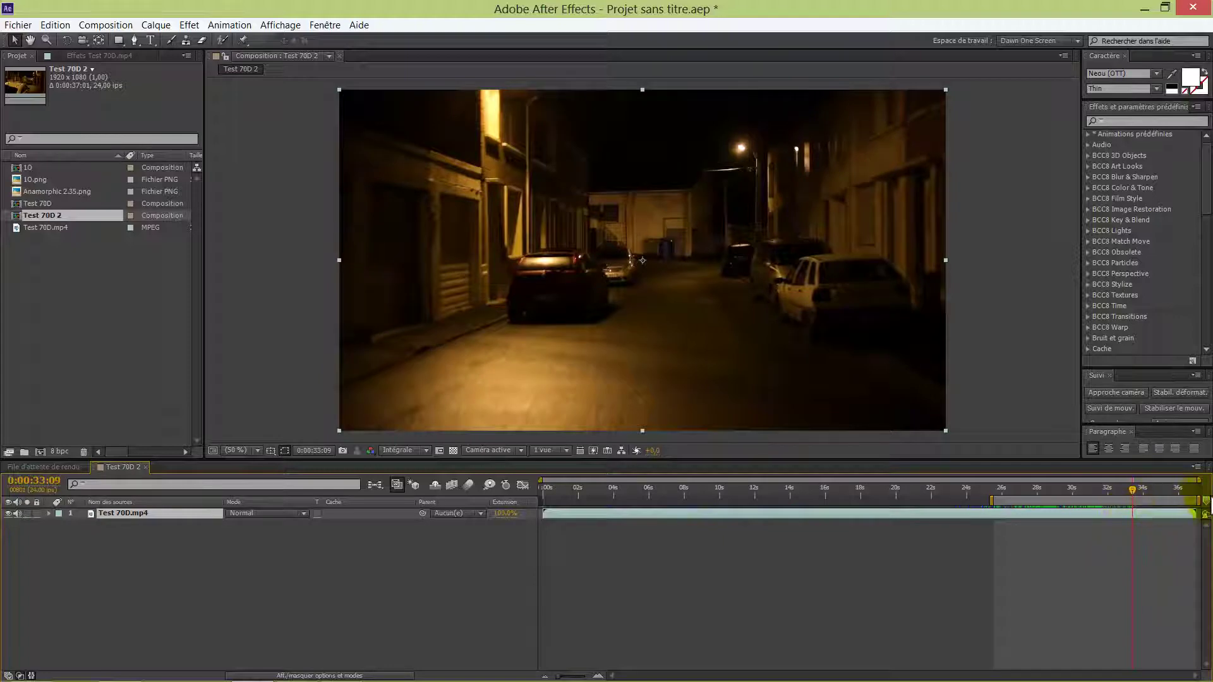
{"action": "key", "text": "n"}
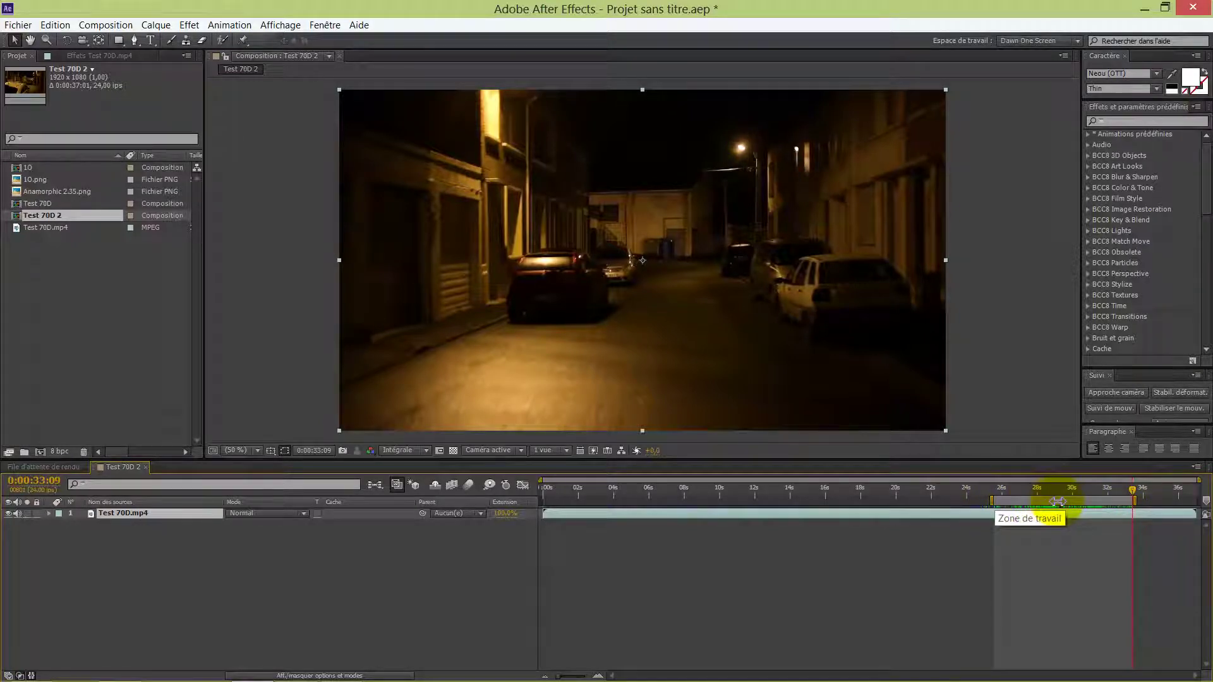
{"action": "right_click", "coordinate": [1056, 499]}
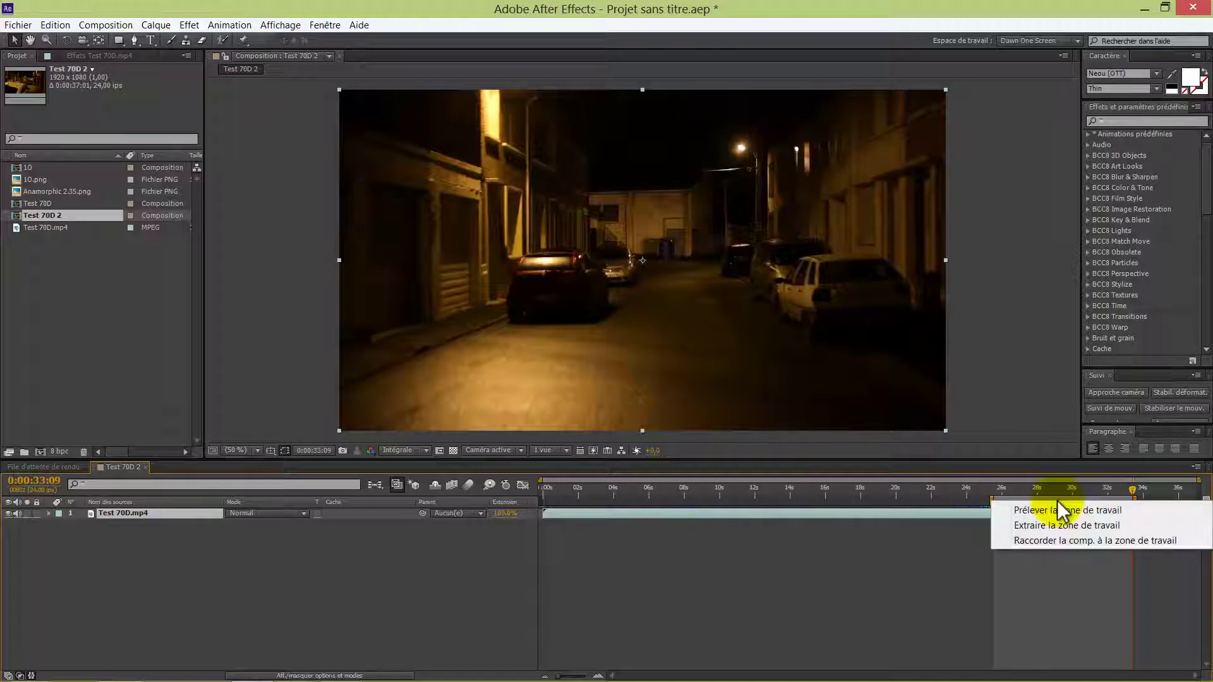
{"action": "left_click", "coordinate": [1055, 539]}
Place Anamorphic 2.35.png above the Test 70D.mp4 layer in the trimmed composition
{"action": "left_click_drag", "start_coordinate": [746, 491], "coordinate": [905, 538]}
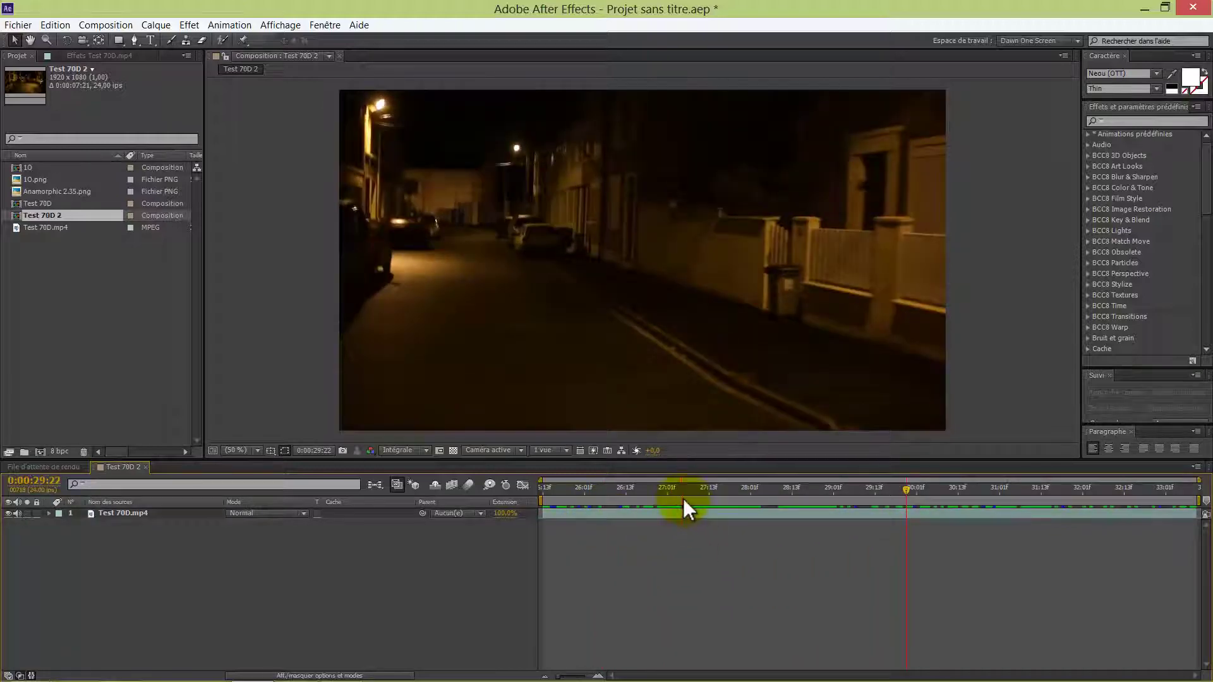
{"action": "left_click", "coordinate": [683, 498]}
{"action": "left_click_drag", "start_coordinate": [63, 192], "coordinate": [122, 512]}
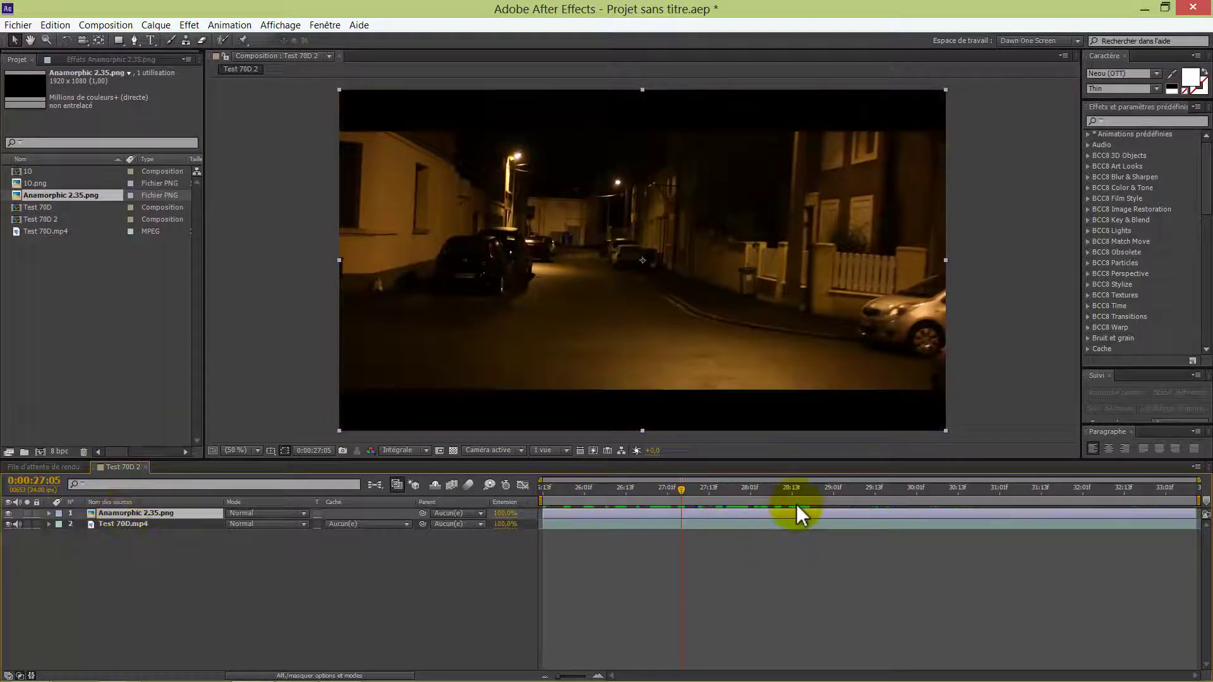
Preview the letterboxed footage and compare the frame with the Anamorphic 2.35.png layer hidden and shown
{"action": "key", "text": "space"}
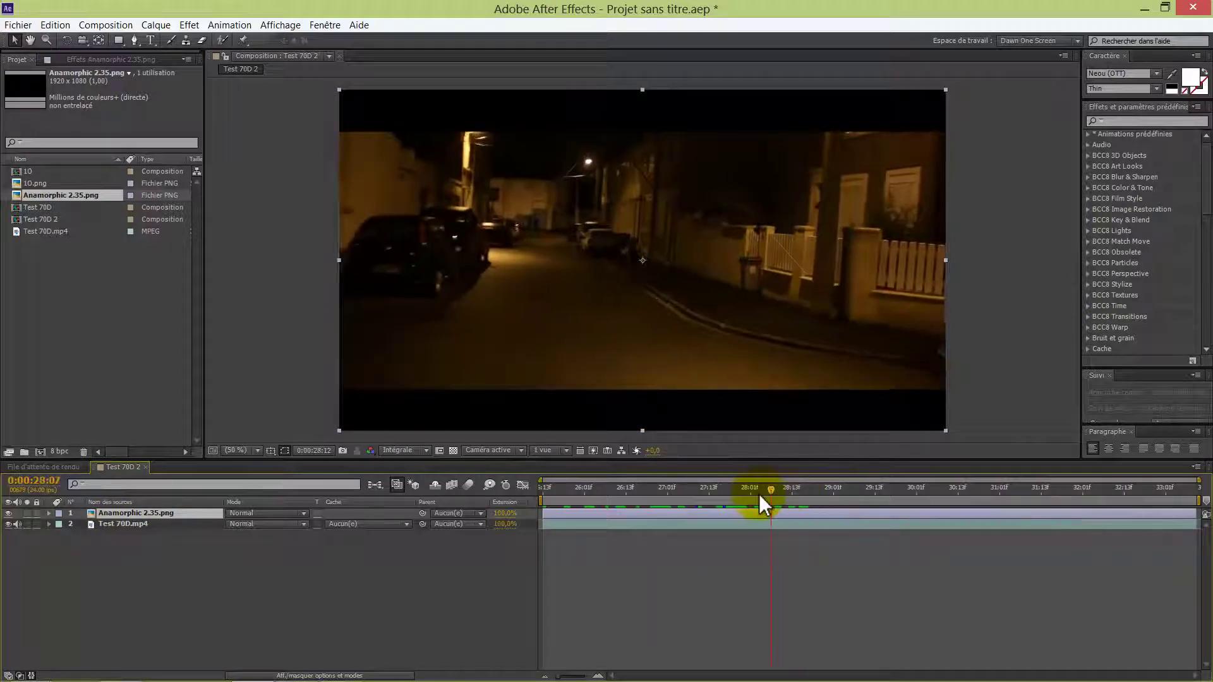
{"action": "left_click_drag", "start_coordinate": [759, 494], "coordinate": [780, 502]}
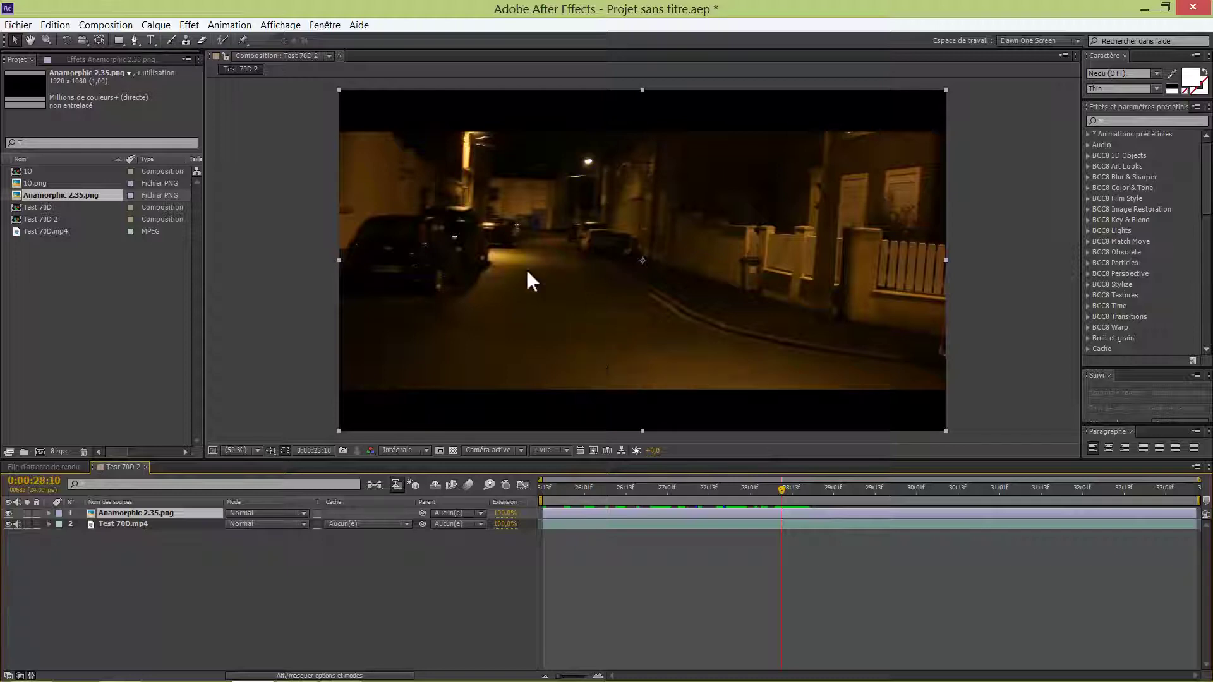
{"action": "left_click", "coordinate": [718, 519]}
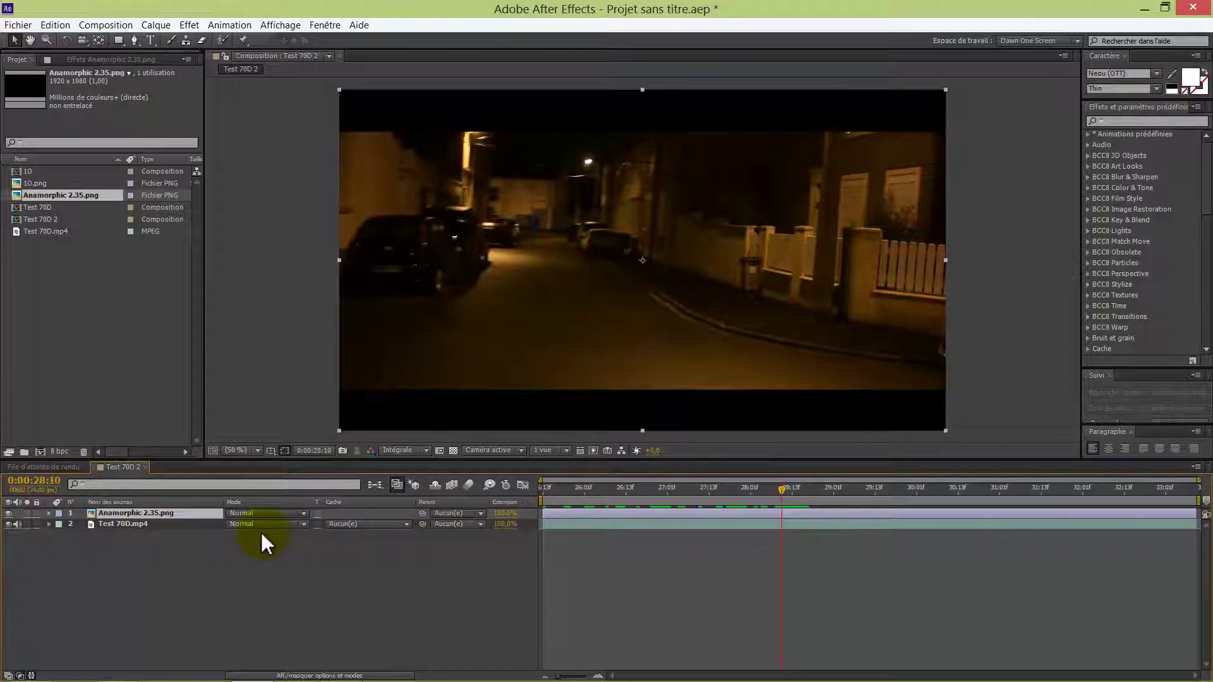
{"action": "left_click", "coordinate": [9, 512]}
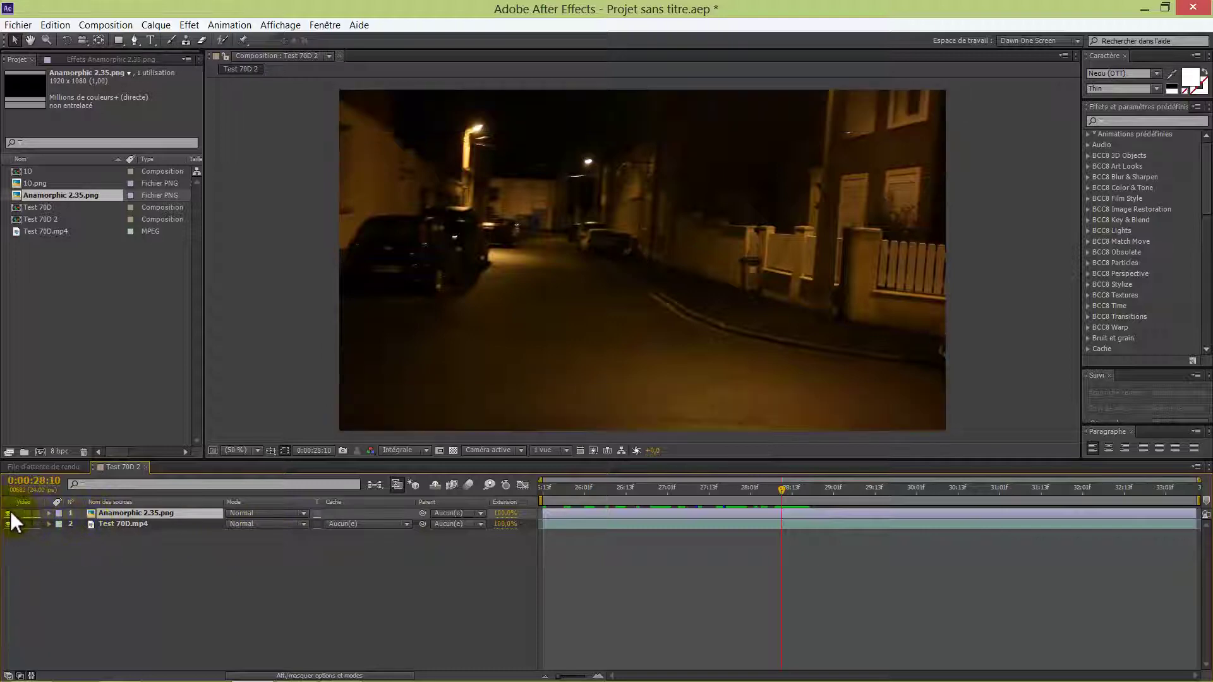
{"action": "left_click", "coordinate": [9, 512]}
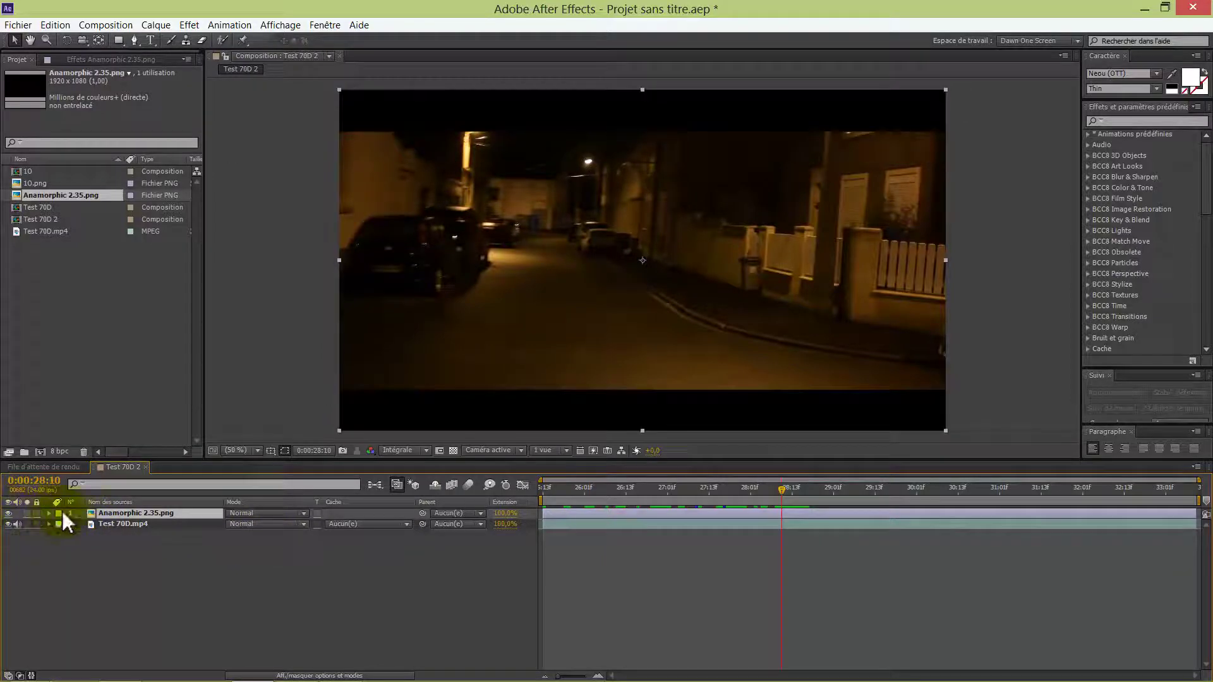
Convert the Anamorphic 2.35.png layer to a guide layer (Calque repère) and check its visibility toggle
{"action": "right_click", "coordinate": [121, 517]}
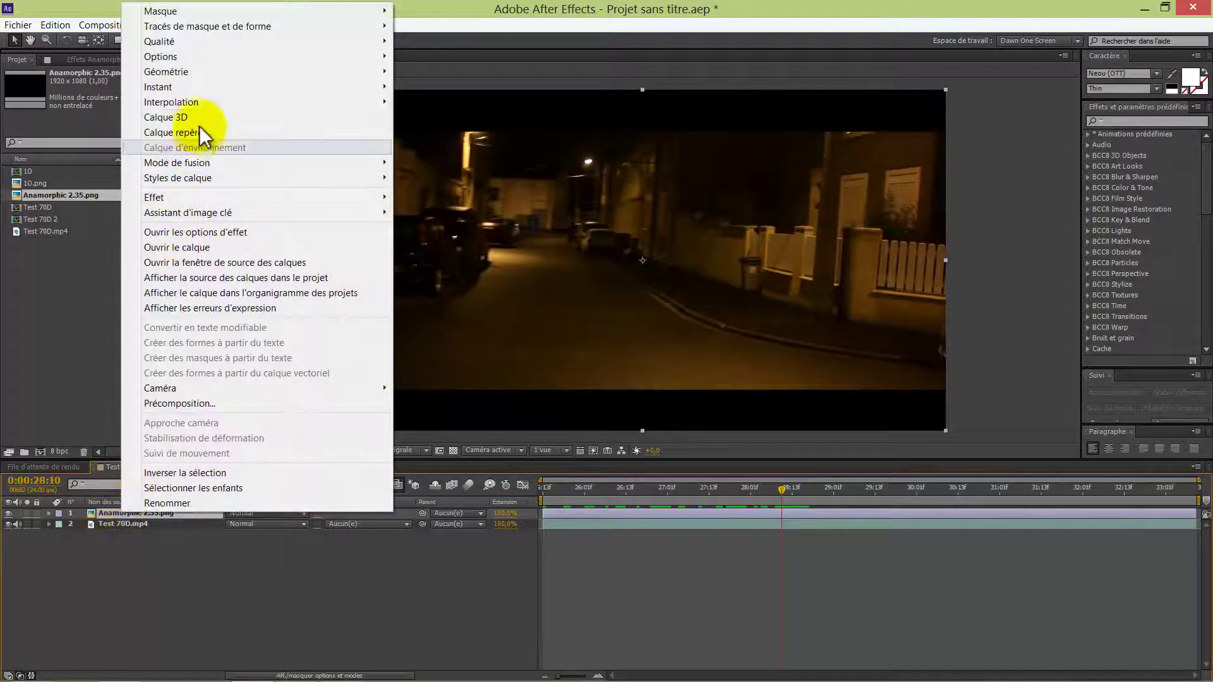
{"action": "left_click", "coordinate": [196, 131]}
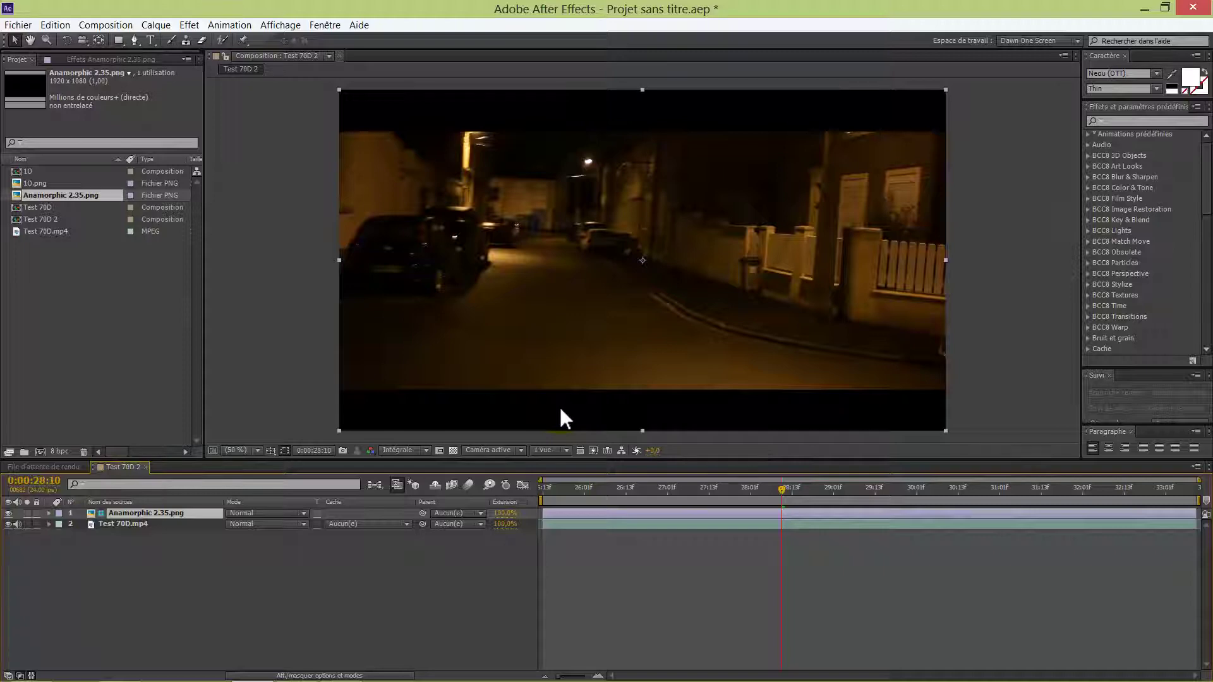
{"action": "left_click", "coordinate": [8, 513]}
{"action": "left_click", "coordinate": [9, 513]}
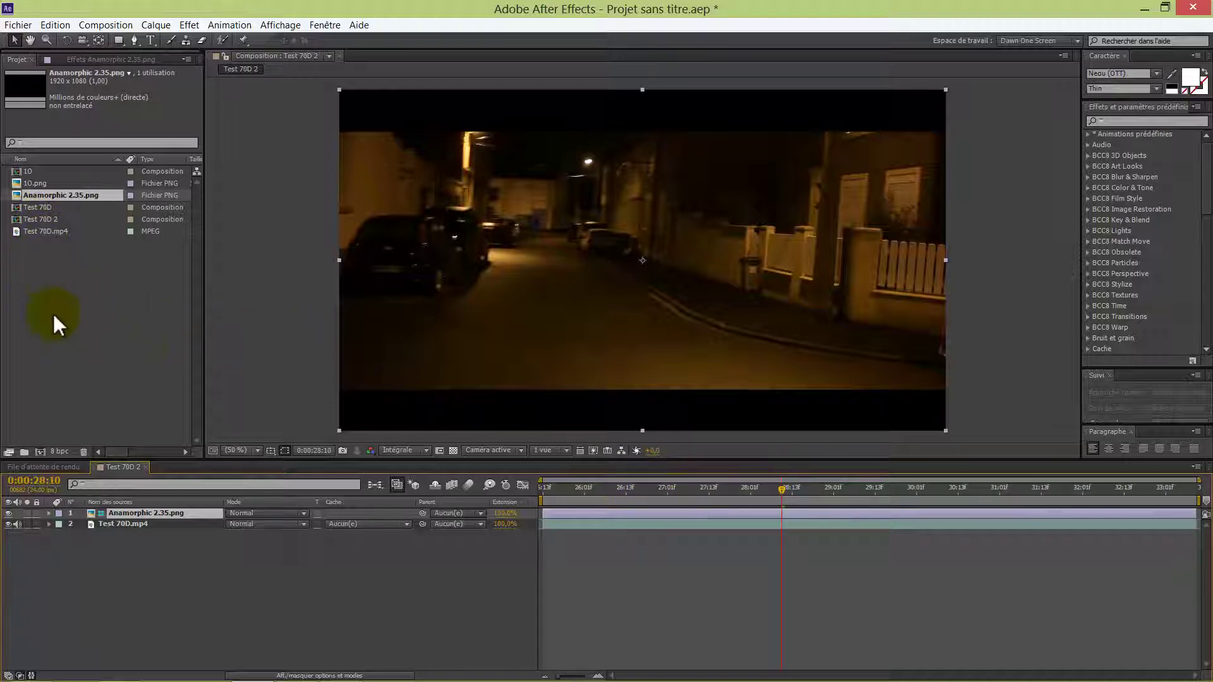
Delete all layers from the Test 70D 2 composition
{"action": "left_click", "coordinate": [123, 524]}
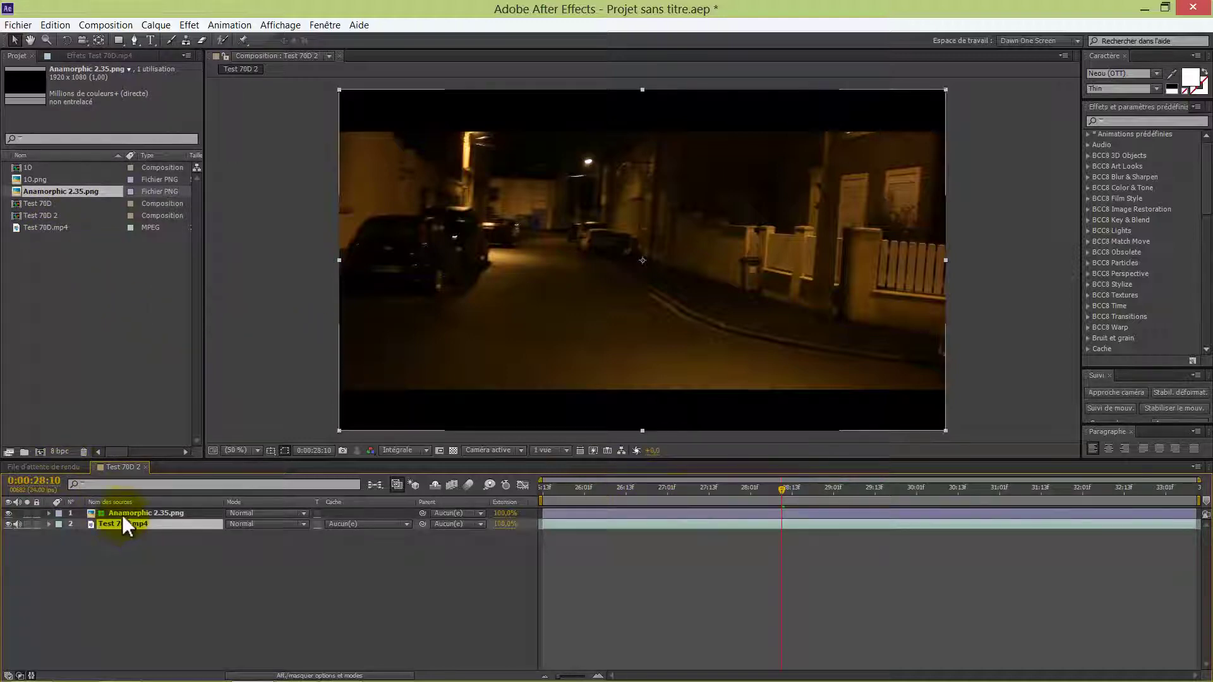
{"action": "key", "text": "ctrl+a"}
{"action": "key", "text": "Delete"}
Add two copies of 1O.png to the composition and move one directly below the other in the frame
{"action": "left_click_drag", "start_coordinate": [33, 179], "coordinate": [134, 525]}
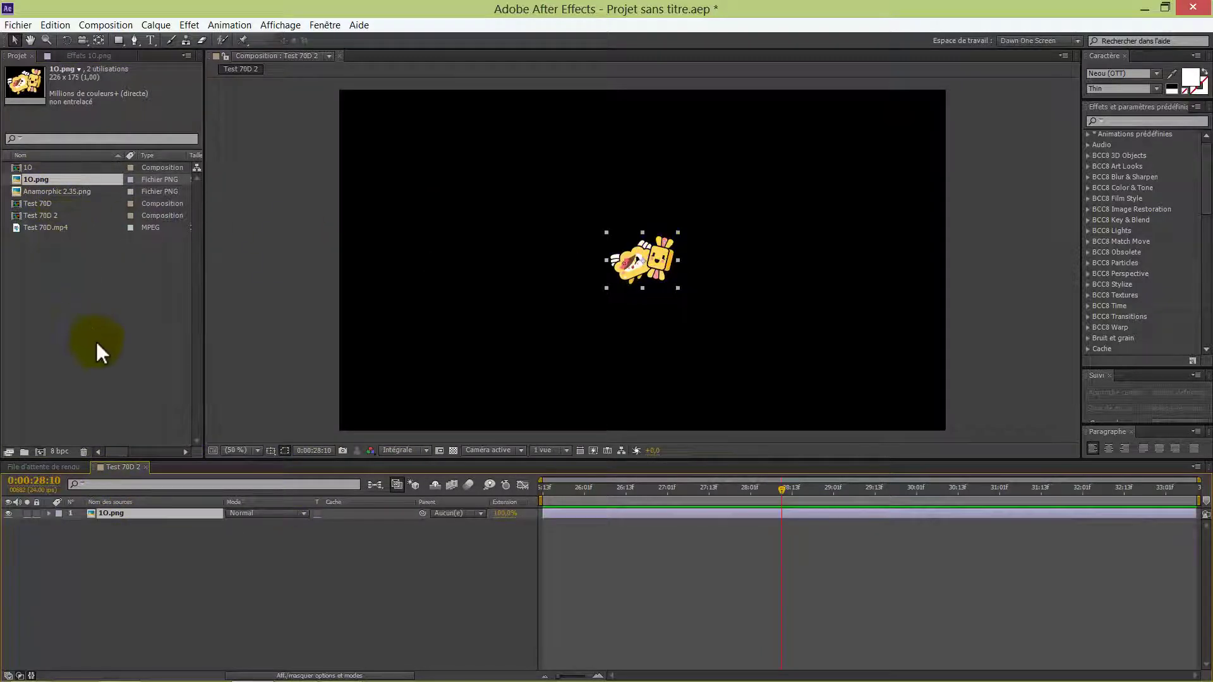
{"action": "left_click_drag", "start_coordinate": [96, 342], "coordinate": [149, 495]}
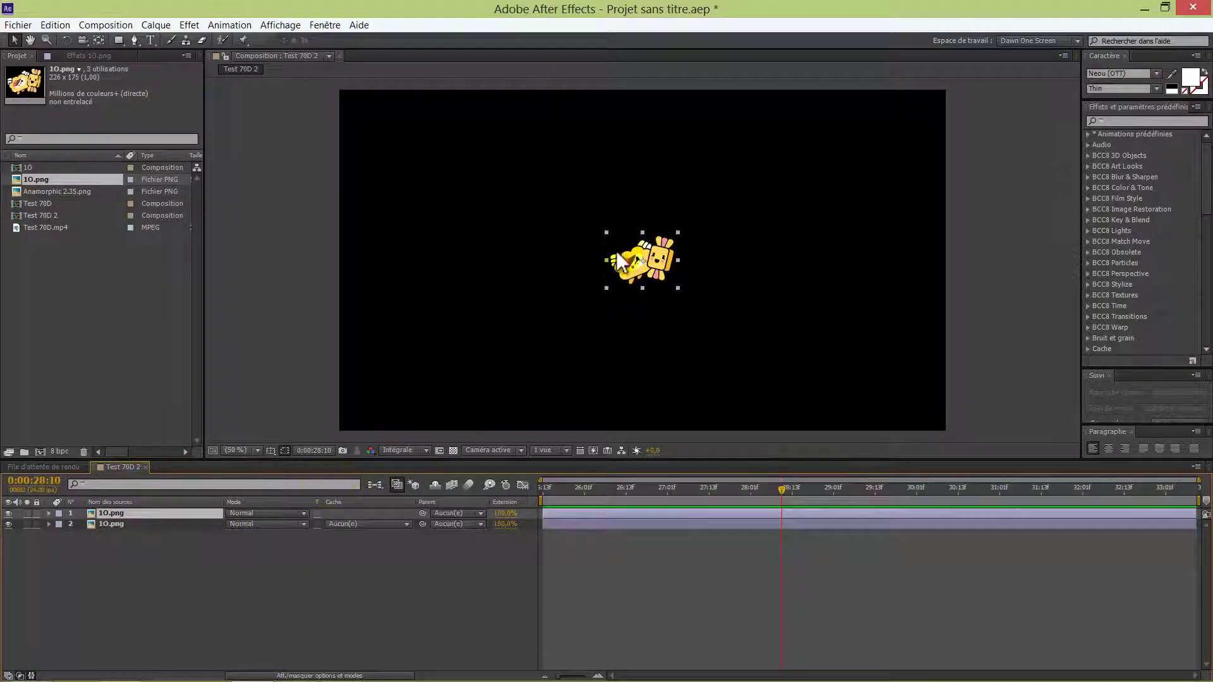
{"action": "left_click_drag", "start_coordinate": [617, 254], "coordinate": [619, 316]}
{"action": "key", "text": "period"}
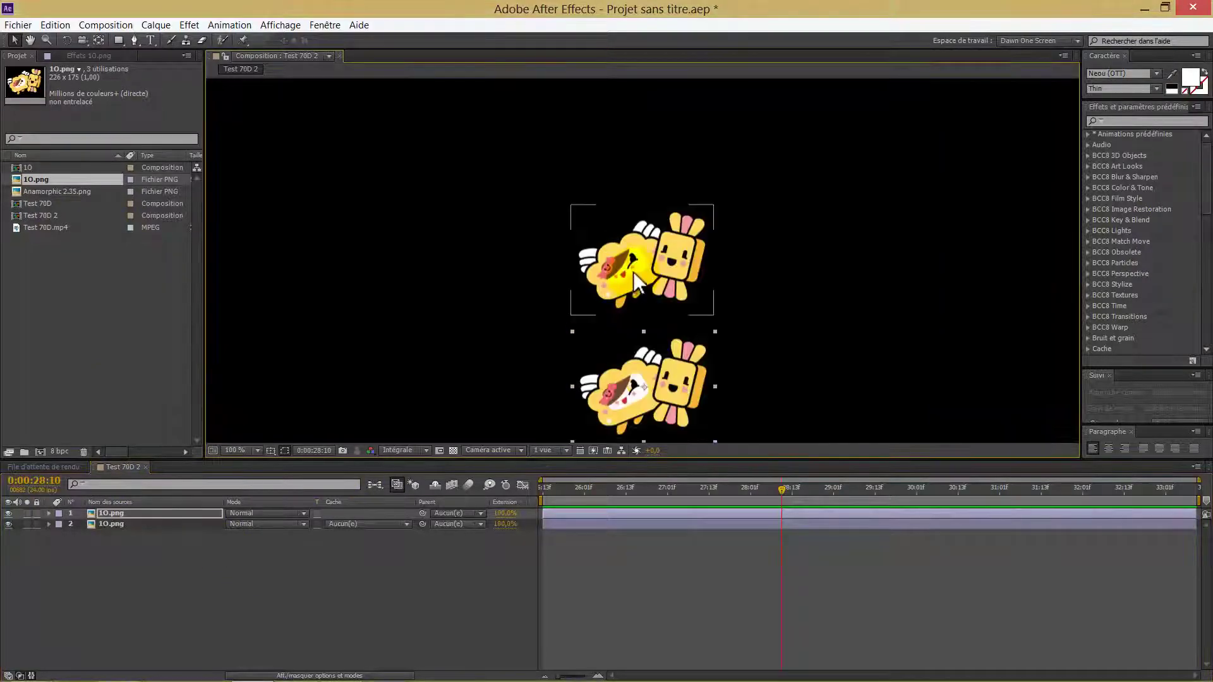
{"action": "key", "text": "period"}
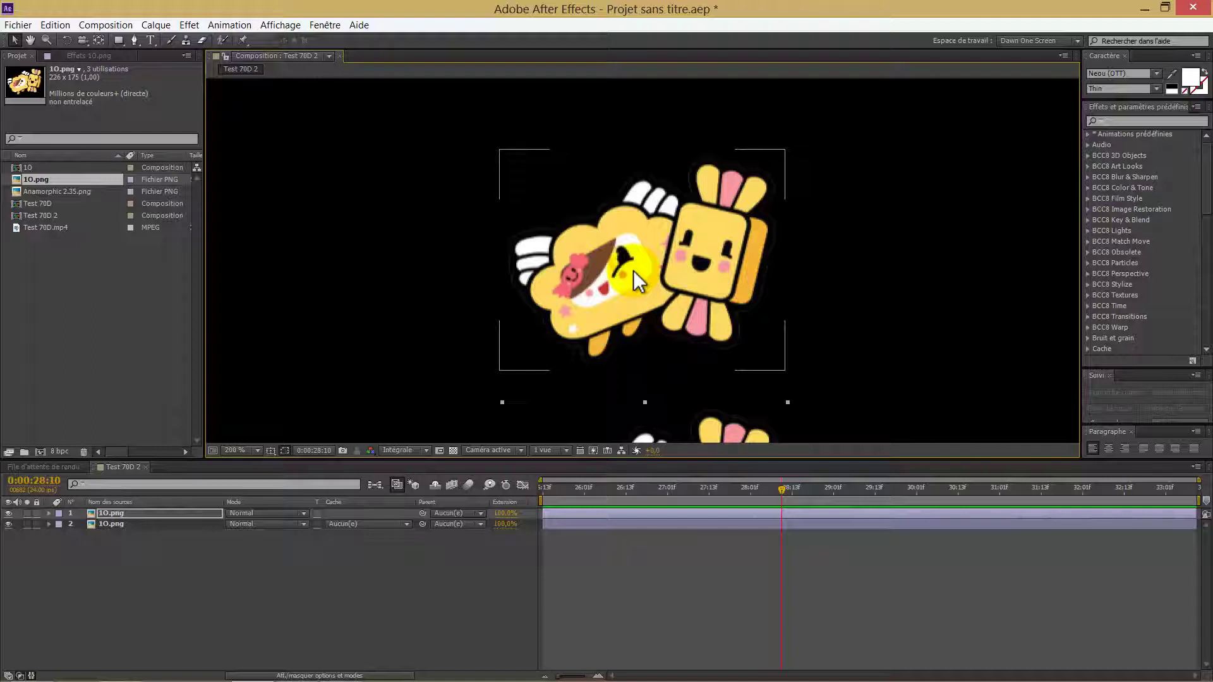
{"action": "key", "text": "comma"}
{"action": "key", "text": "comma"}
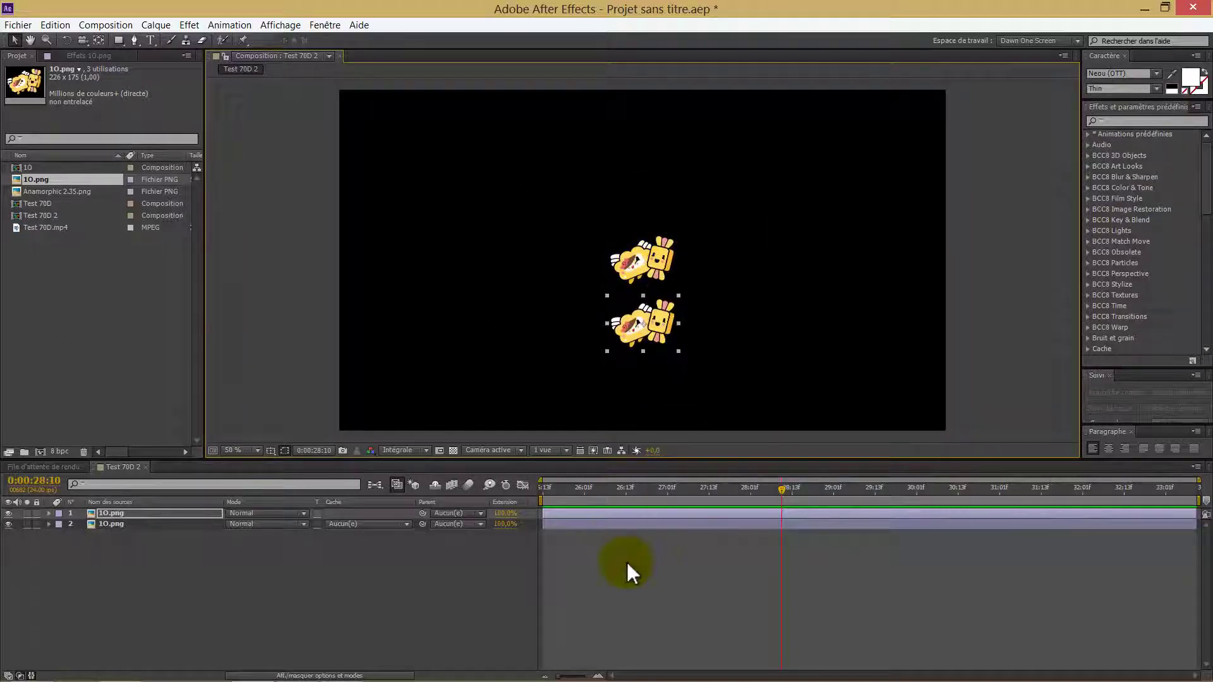
{"action": "left_click", "coordinate": [670, 561]}
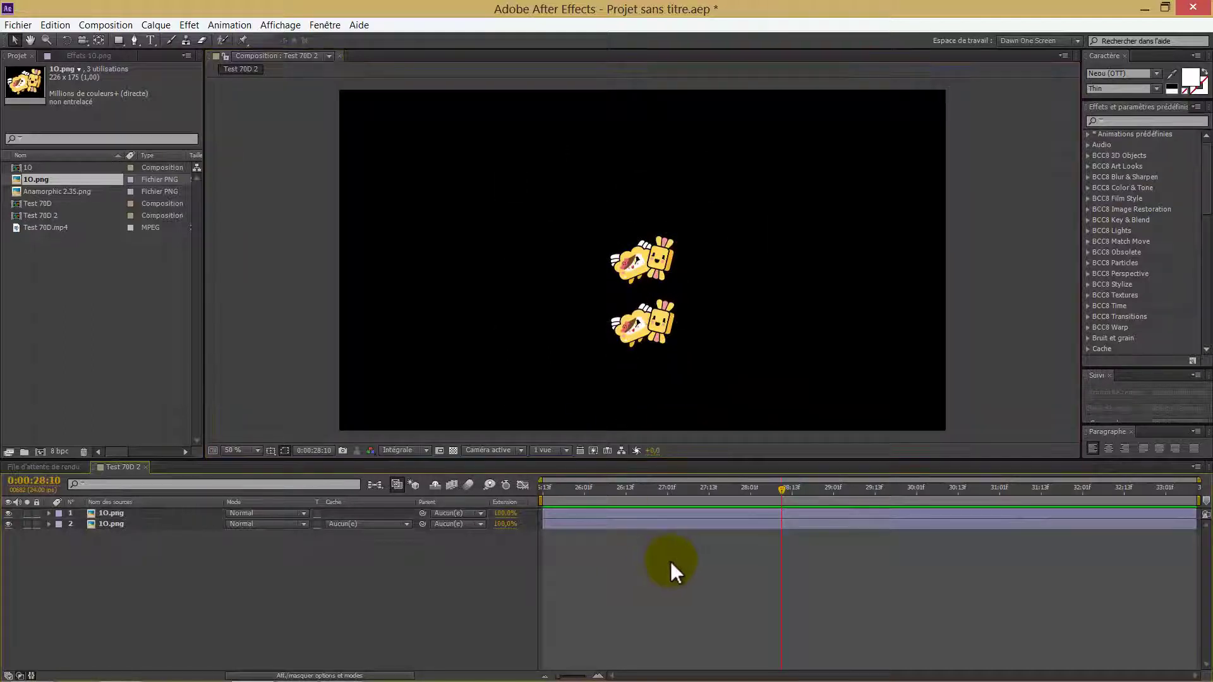
{"action": "left_click", "coordinate": [153, 527]}
{"action": "left_click", "coordinate": [139, 515]}
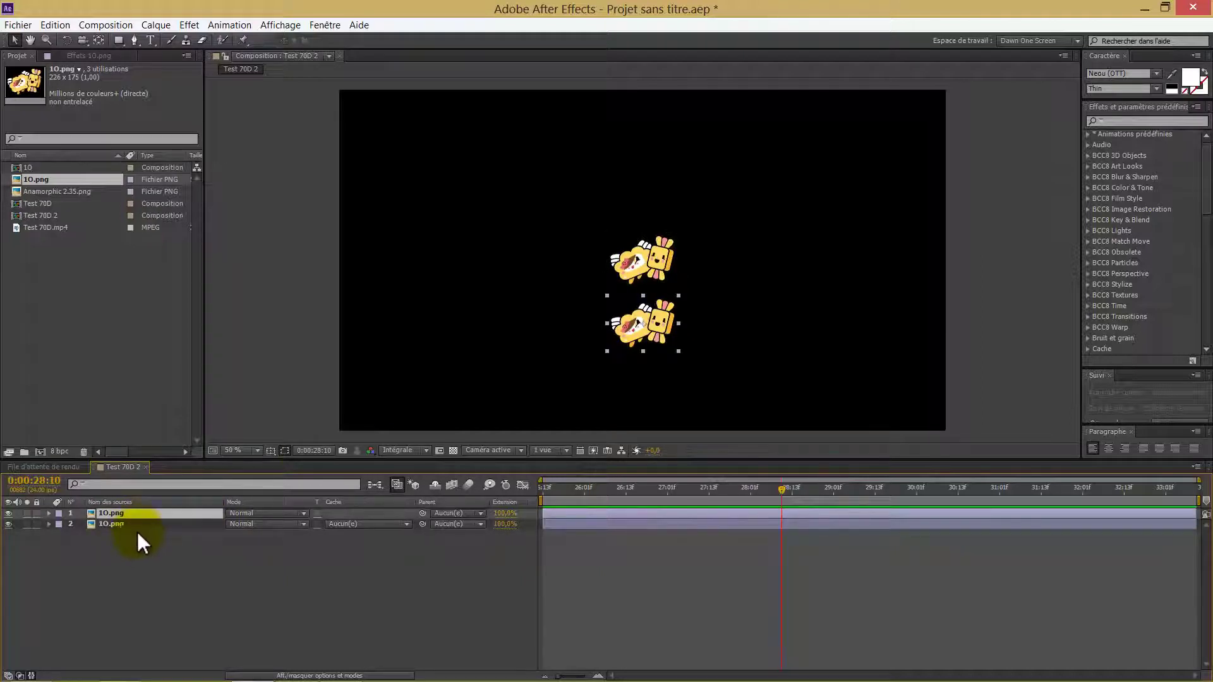
{"action": "left_click", "coordinate": [135, 525]}
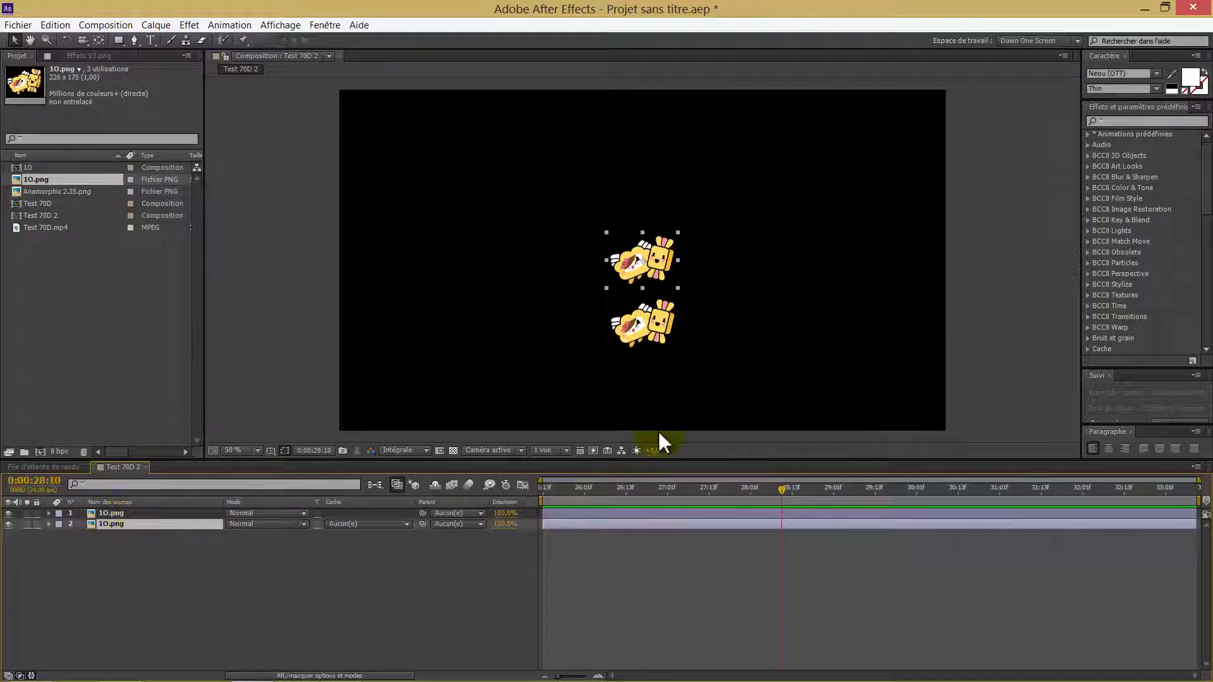
{"action": "left_click", "coordinate": [644, 556]}
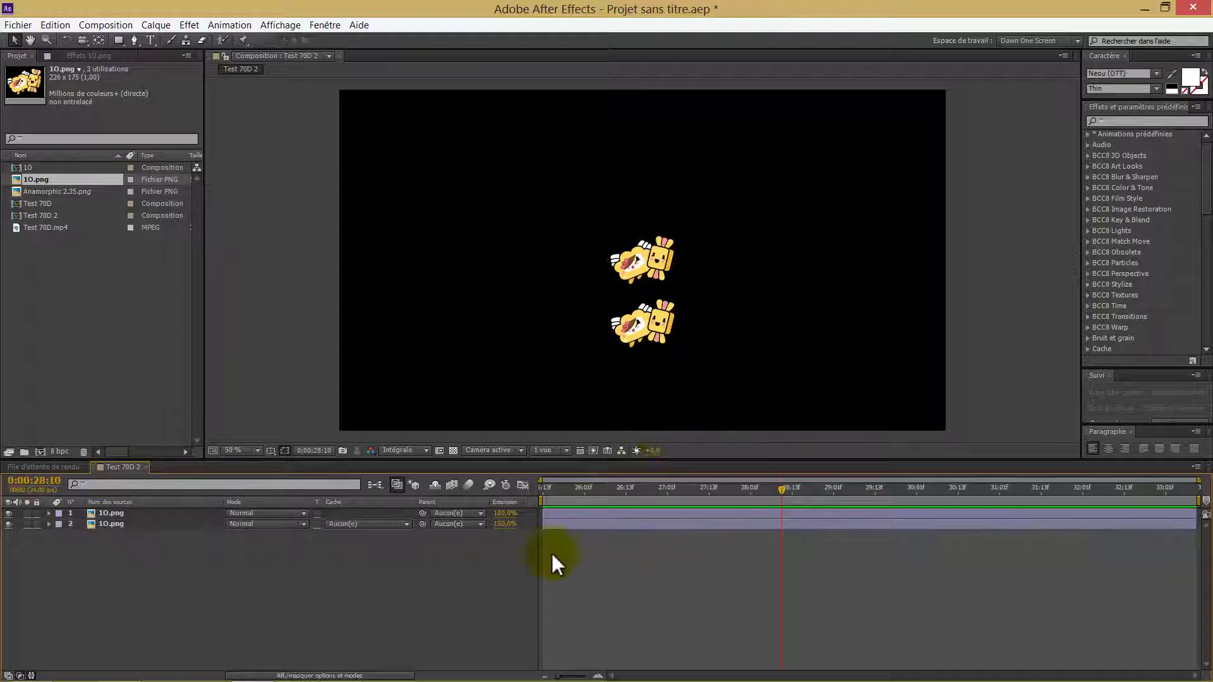
Add a Position keyframe at 0:00:28:13 to layer 1, the lower 1O.png image
{"action": "left_click", "coordinate": [674, 490]}
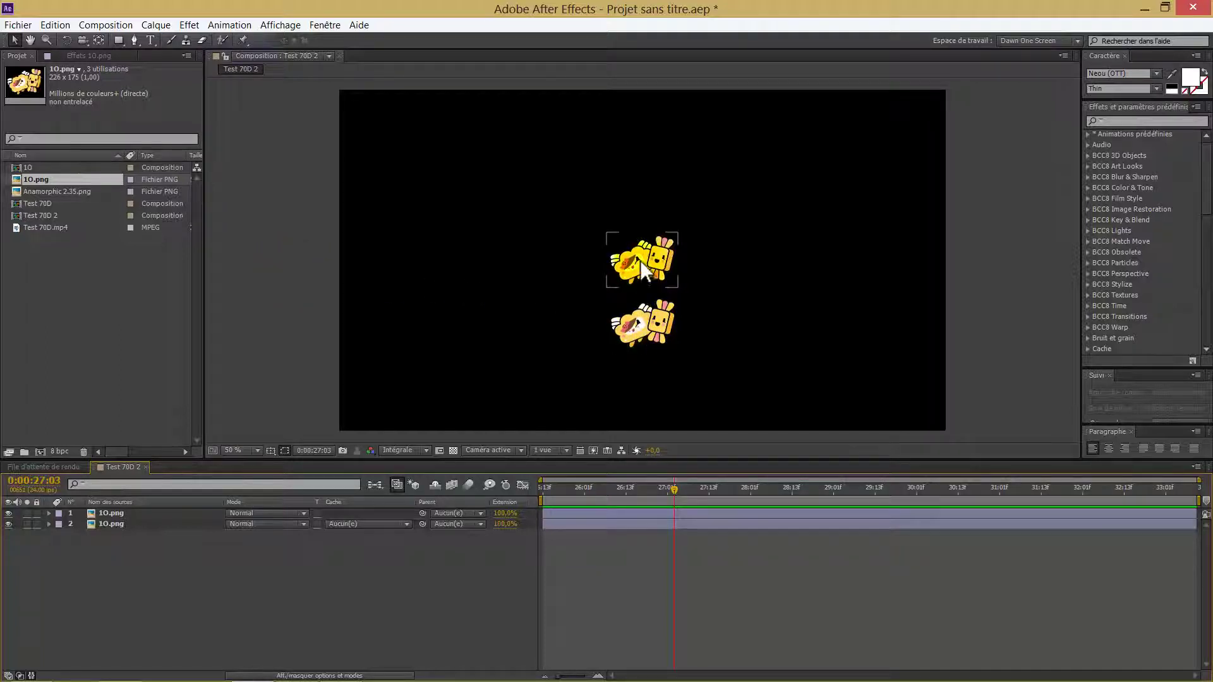
{"action": "left_click_drag", "start_coordinate": [669, 490], "coordinate": [610, 502]}
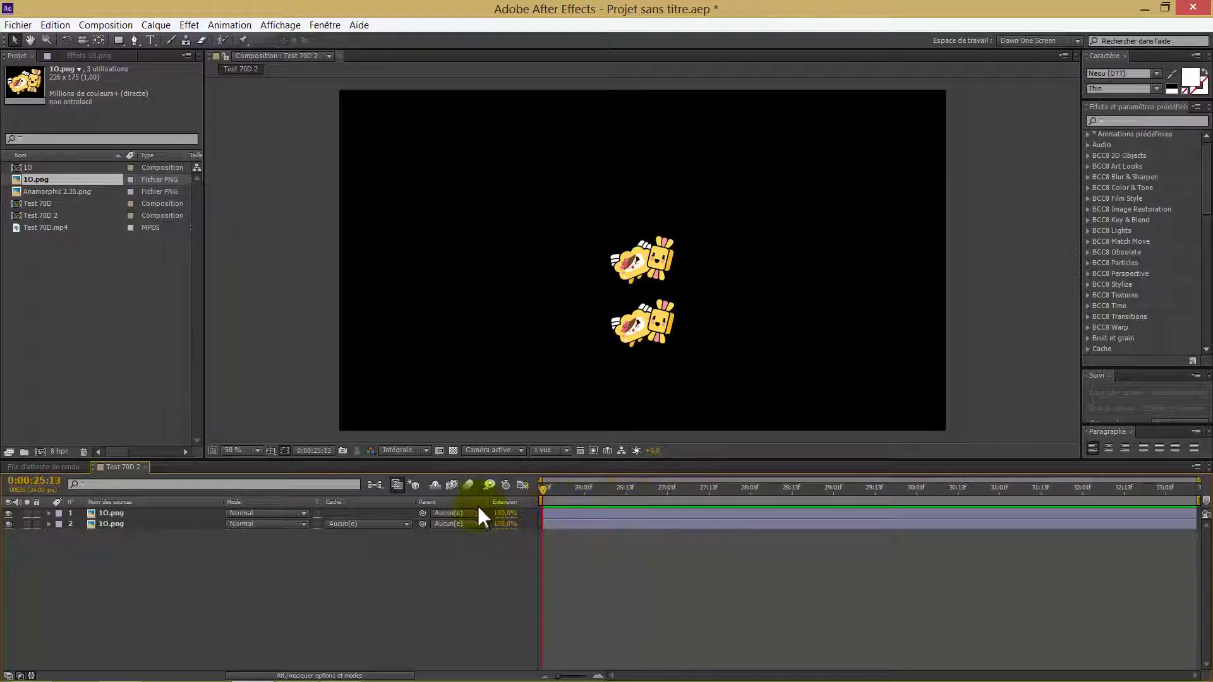
{"action": "left_click", "coordinate": [181, 513]}
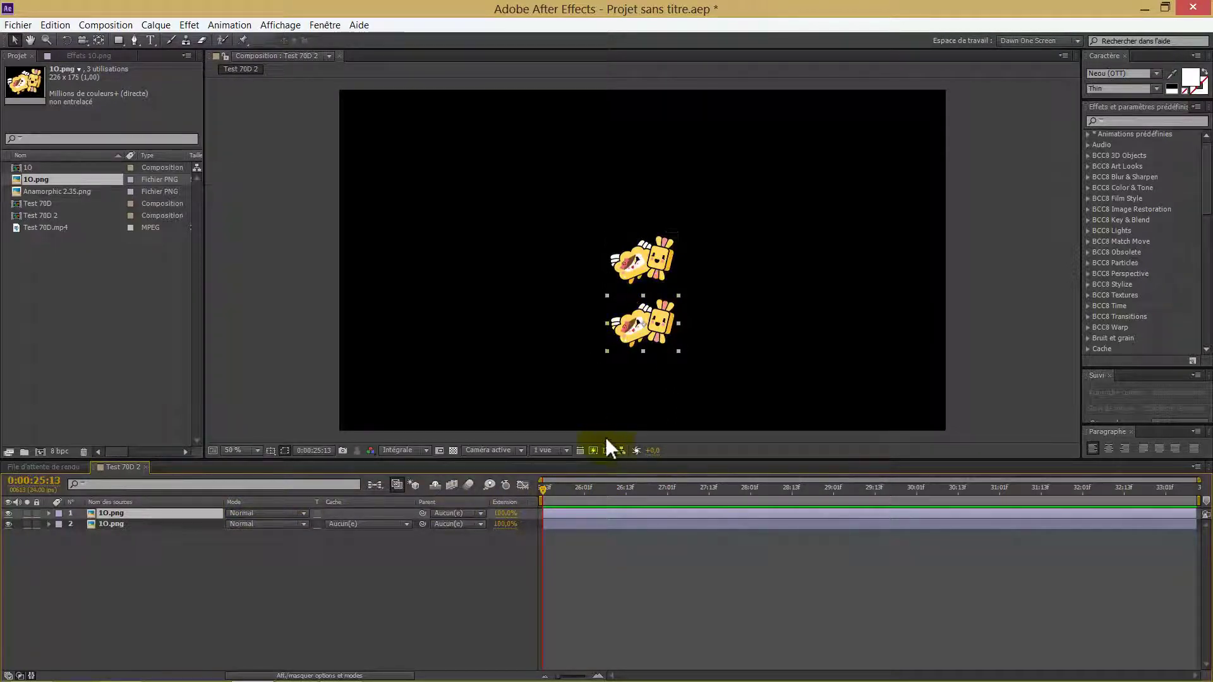
{"action": "left_click", "coordinate": [570, 489]}
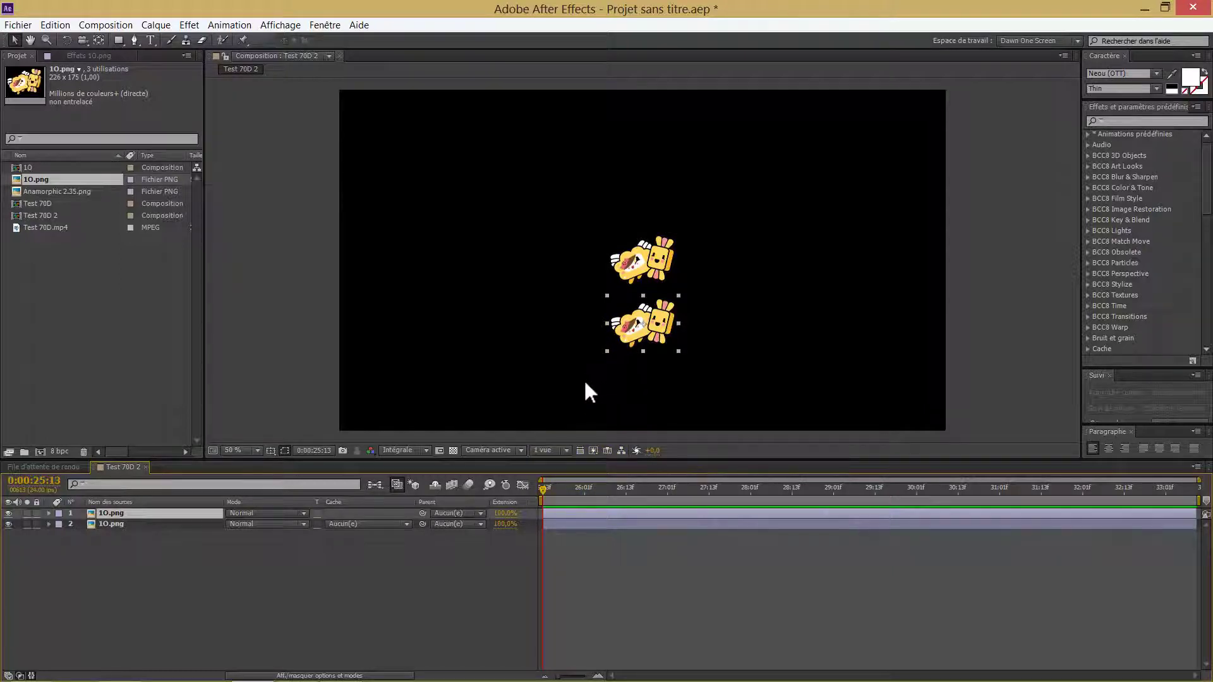
{"action": "key", "text": "p"}
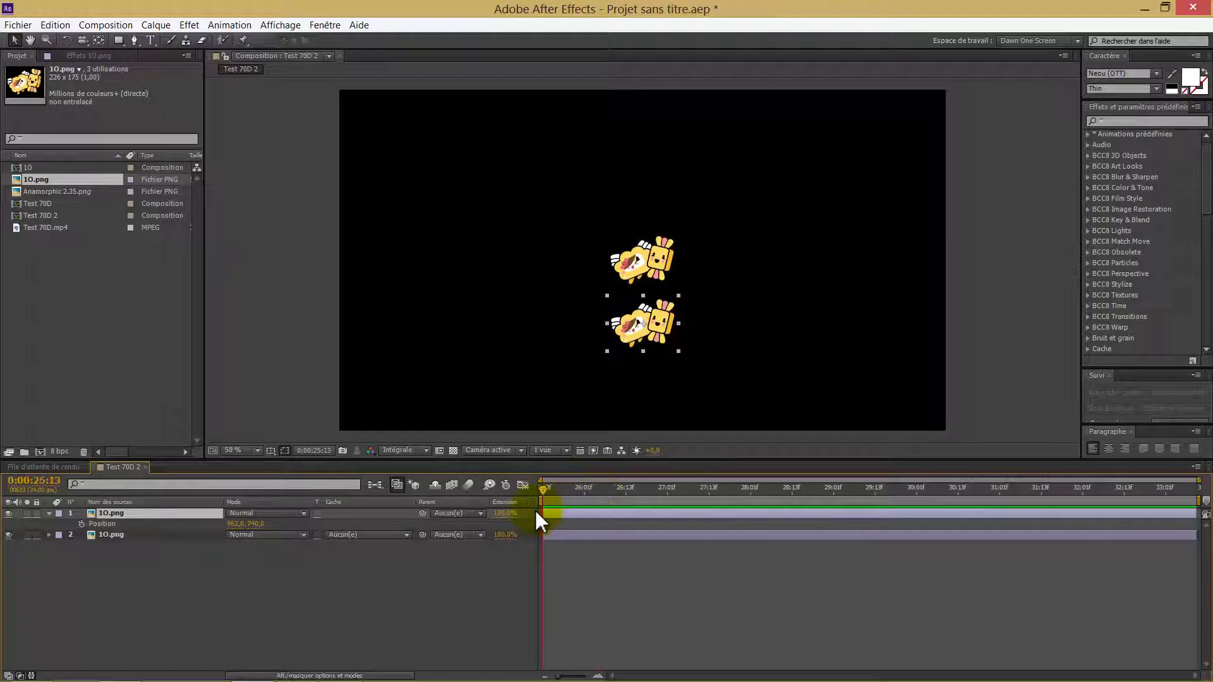
{"action": "left_click_drag", "start_coordinate": [541, 511], "coordinate": [792, 511]}
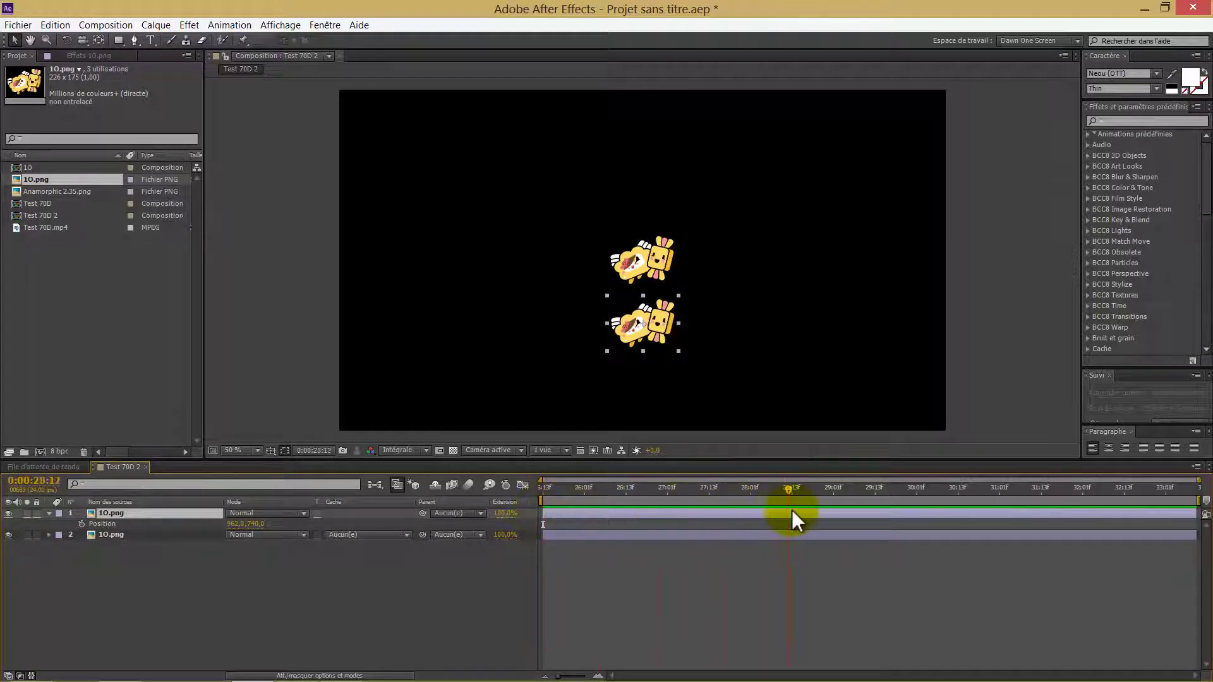
{"action": "left_click", "coordinate": [82, 524]}
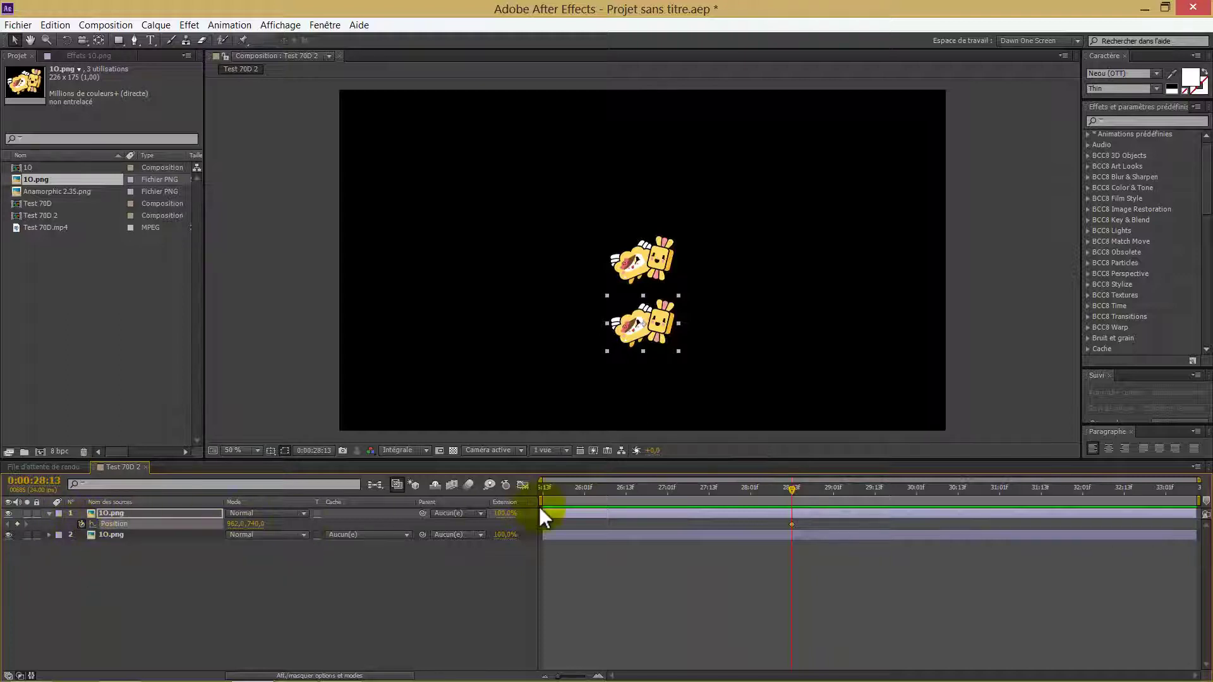
Move the lower 1O.png image out of the frame's left side at 0:00:25:13, with an X position of -142
{"action": "left_click_drag", "start_coordinate": [784, 491], "coordinate": [509, 514]}
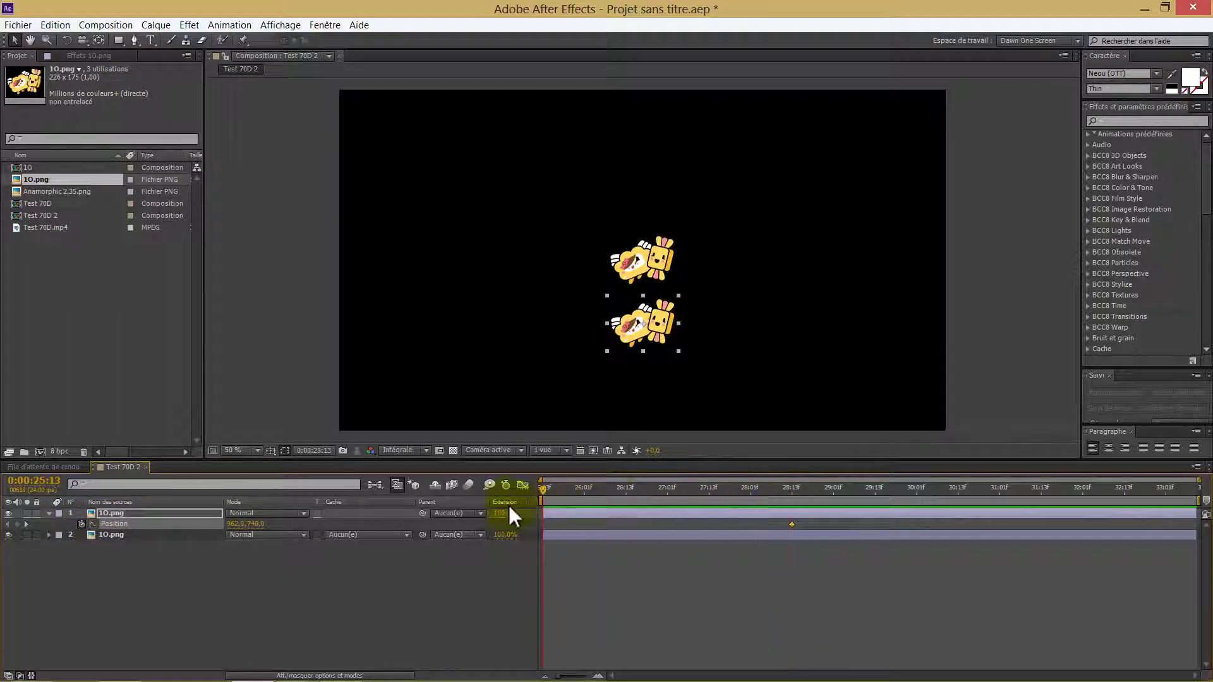
{"action": "left_click_drag", "start_coordinate": [236, 525], "coordinate": [3, 528]}
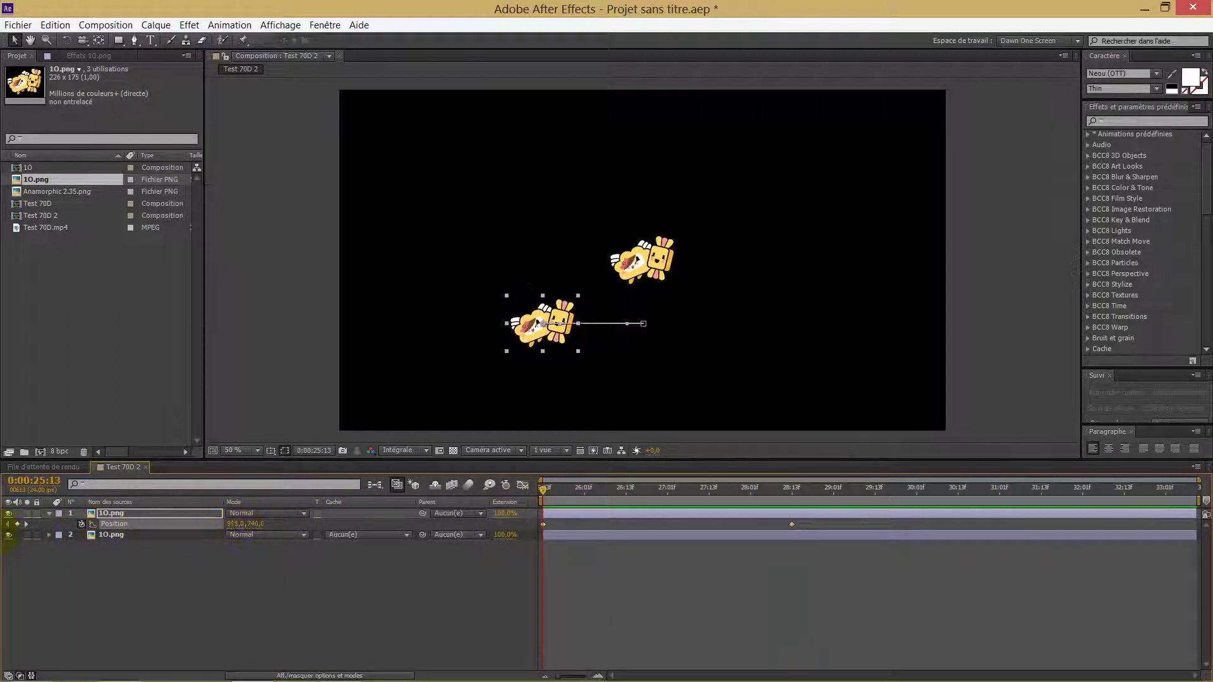
{"action": "mouse_move", "coordinate": [6, 528]}
{"action": "left_click_drag", "start_coordinate": [227, 527], "coordinate": [119, 529]}
{"action": "left_click_drag", "start_coordinate": [235, 530], "coordinate": [3, 528]}
{"action": "left_click_drag", "start_coordinate": [235, 525], "coordinate": [204, 525]}
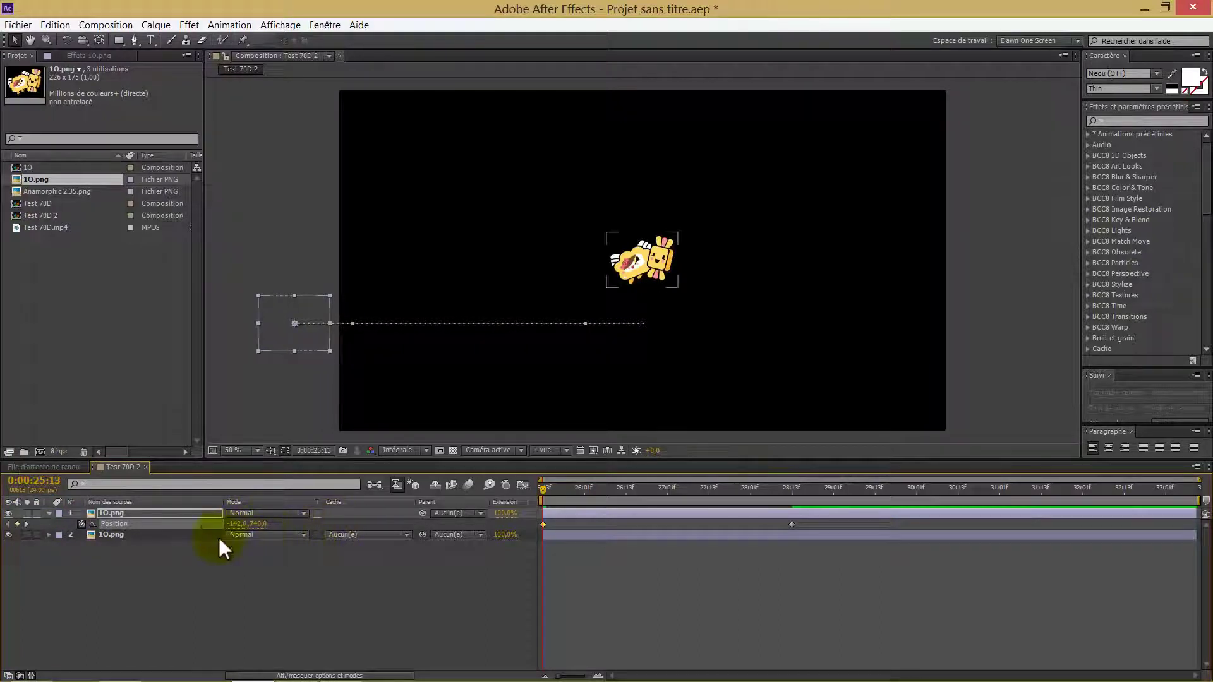
Add a Position keyframe at 0:00:28:13 to layer 2, the upper 1O.png image
{"action": "left_click", "coordinate": [116, 541]}
{"action": "key", "text": "p"}
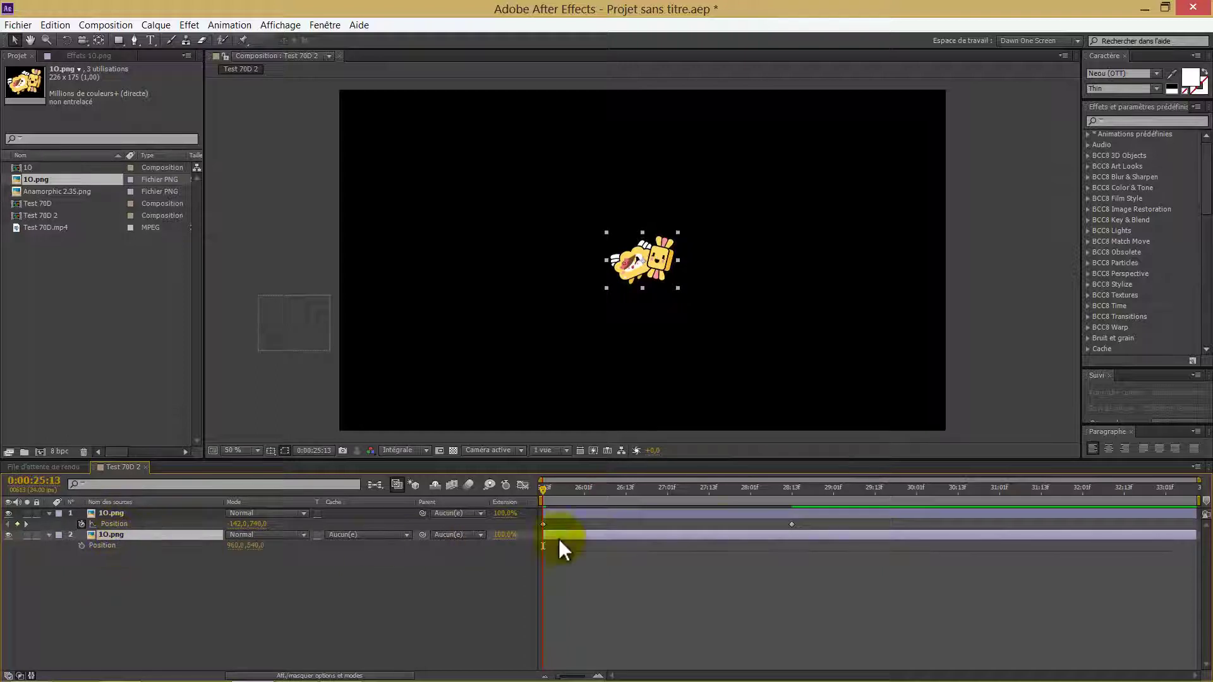
{"action": "left_click", "coordinate": [25, 525]}
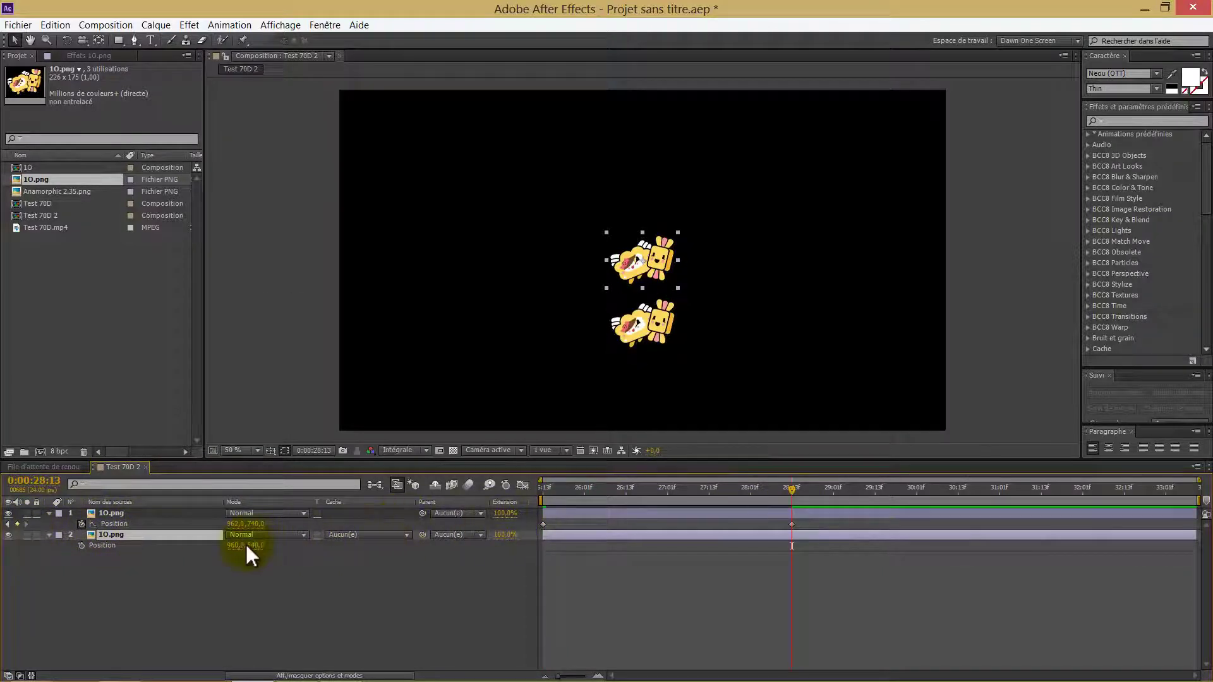
{"action": "left_click", "coordinate": [81, 546]}
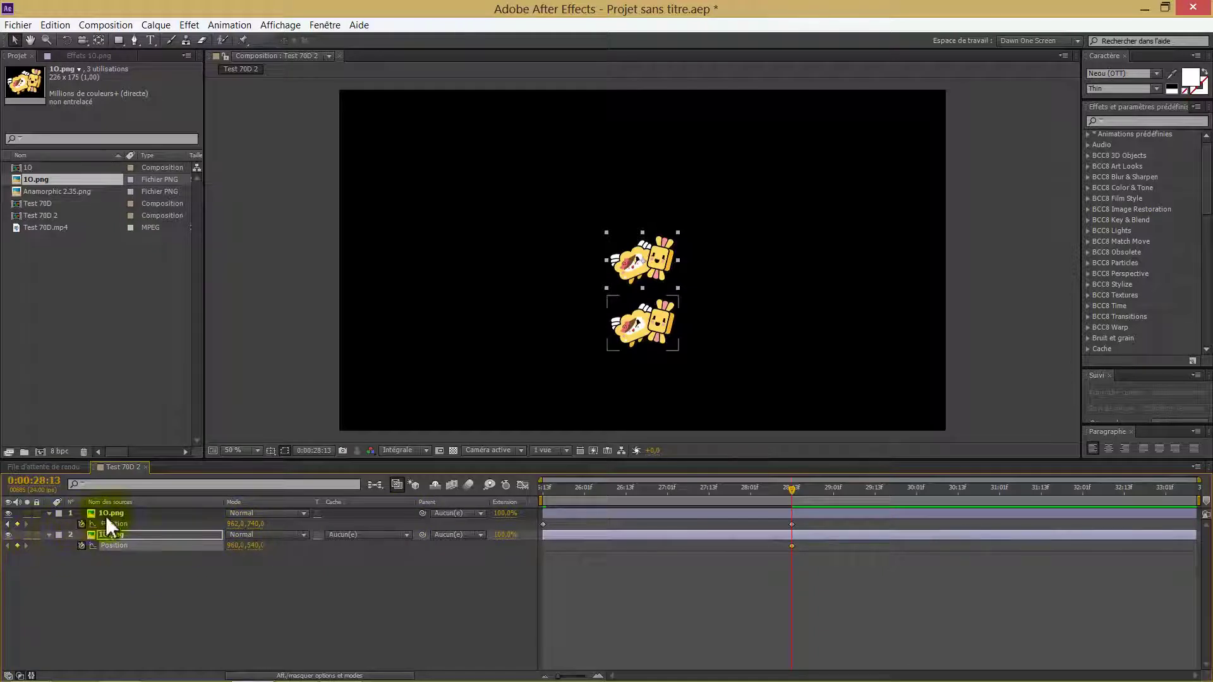
Move the upper 1O.png image out of the frame's left side at 0:00:25:13, with an X position of -141
{"action": "key", "text": "Home"}
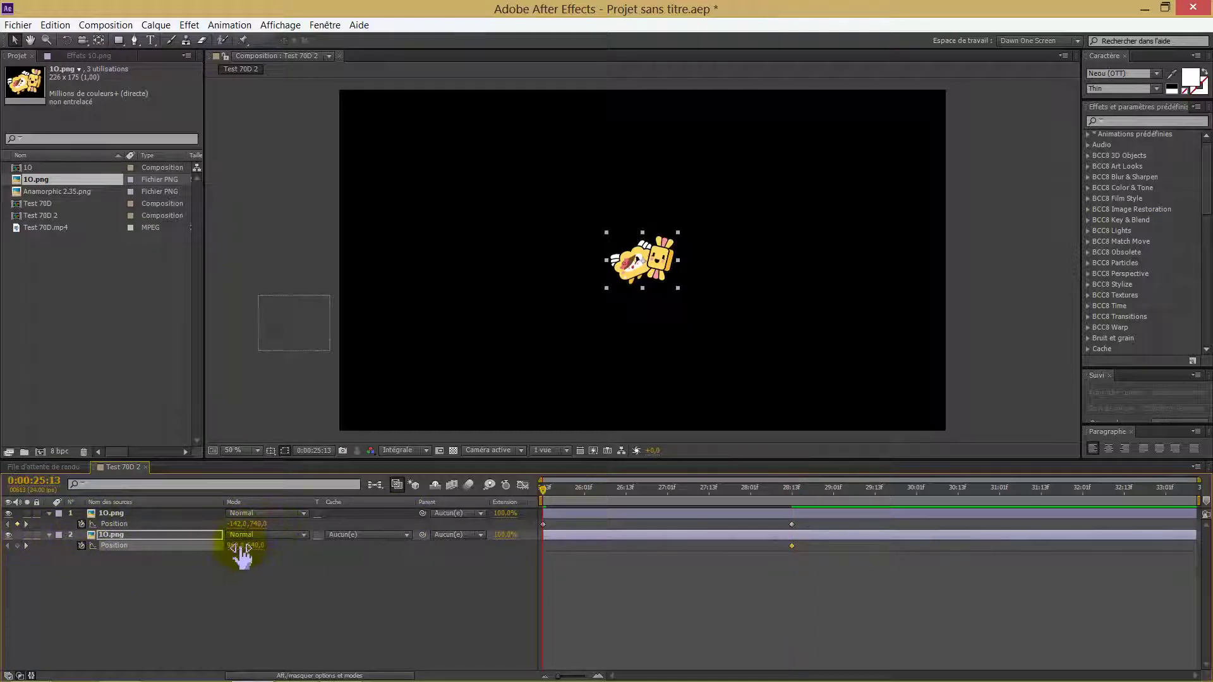
{"action": "left_click_drag", "start_coordinate": [230, 544], "coordinate": [141, 568]}
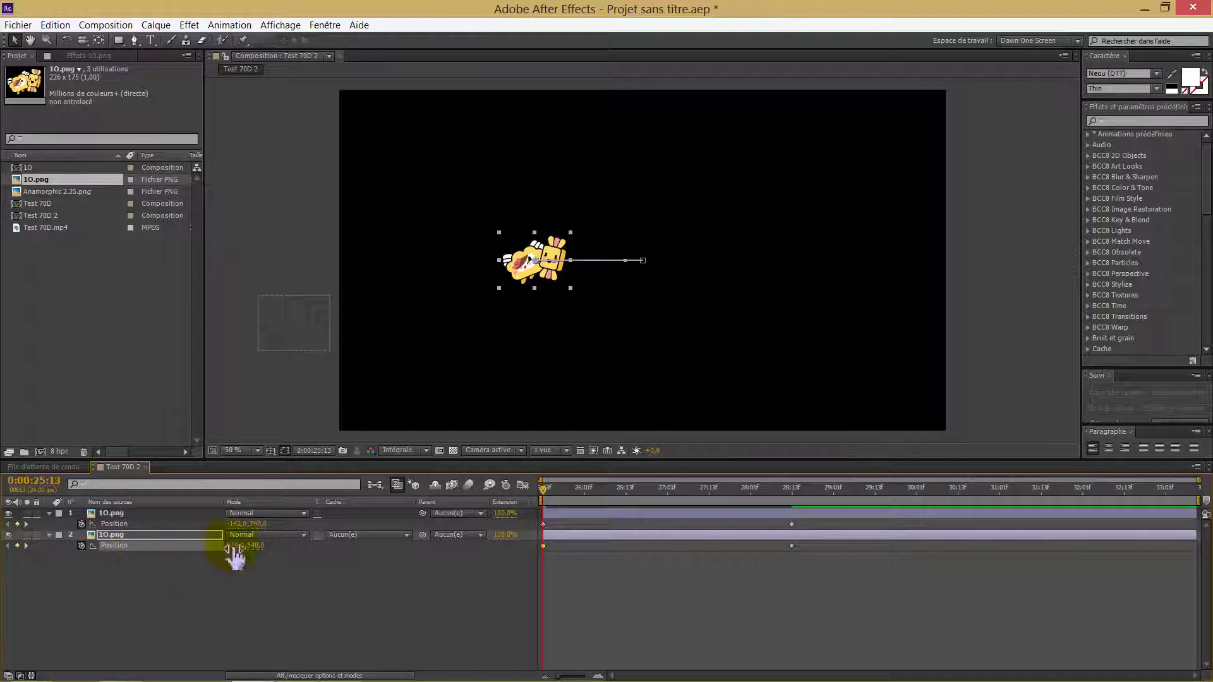
{"action": "left_click_drag", "start_coordinate": [235, 555], "coordinate": [47, 554]}
{"action": "left_click_drag", "start_coordinate": [230, 545], "coordinate": [8, 553]}
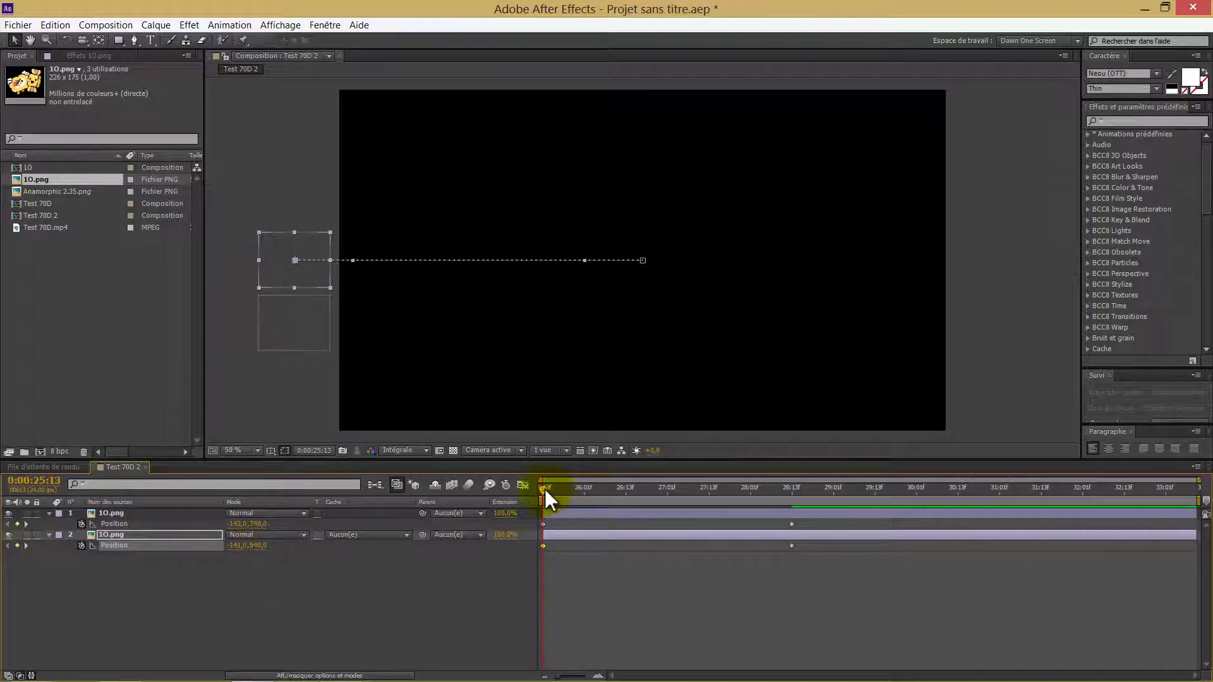
{"action": "left_click", "coordinate": [561, 597]}
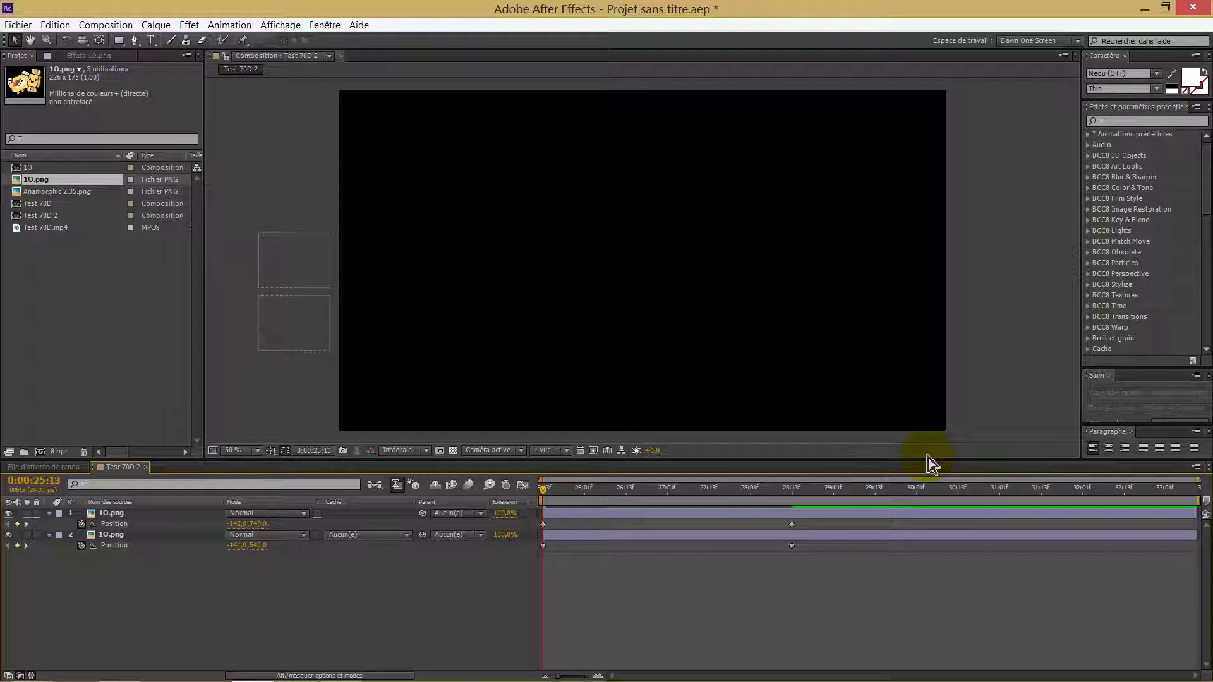
Preview and scrub the animation to compare the movement of both 1O.png layers between their Position keyframes
{"action": "key", "text": "space"}
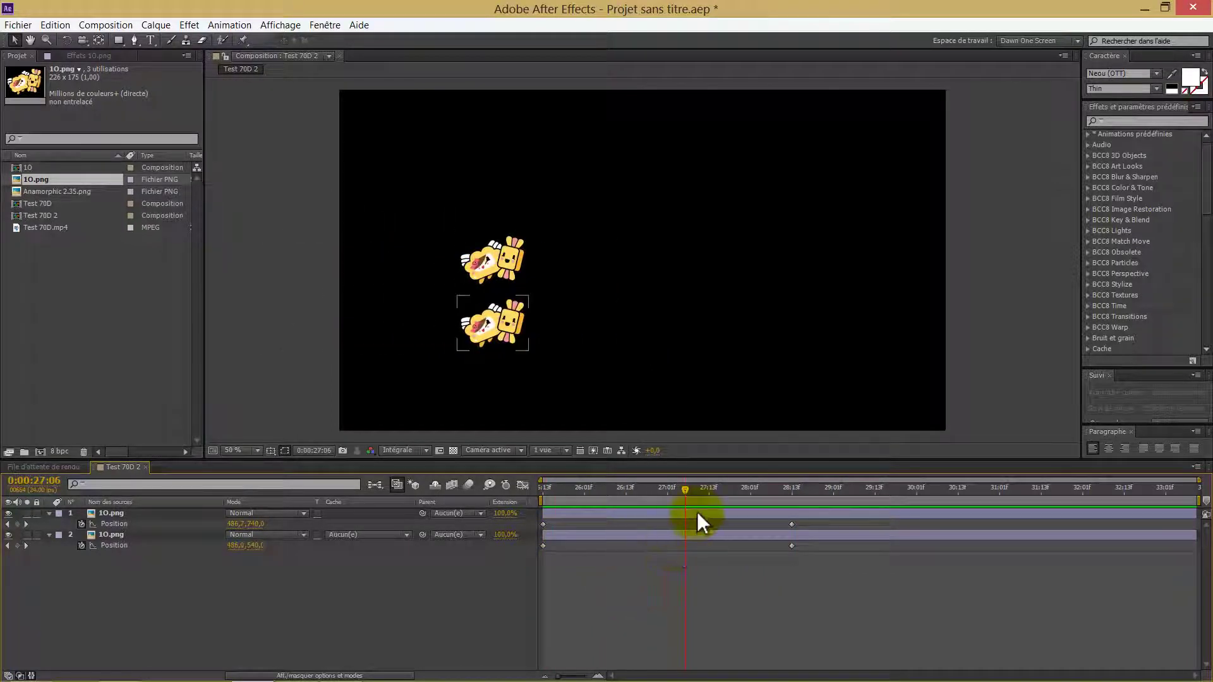
{"action": "left_click_drag", "start_coordinate": [680, 488], "coordinate": [711, 545]}
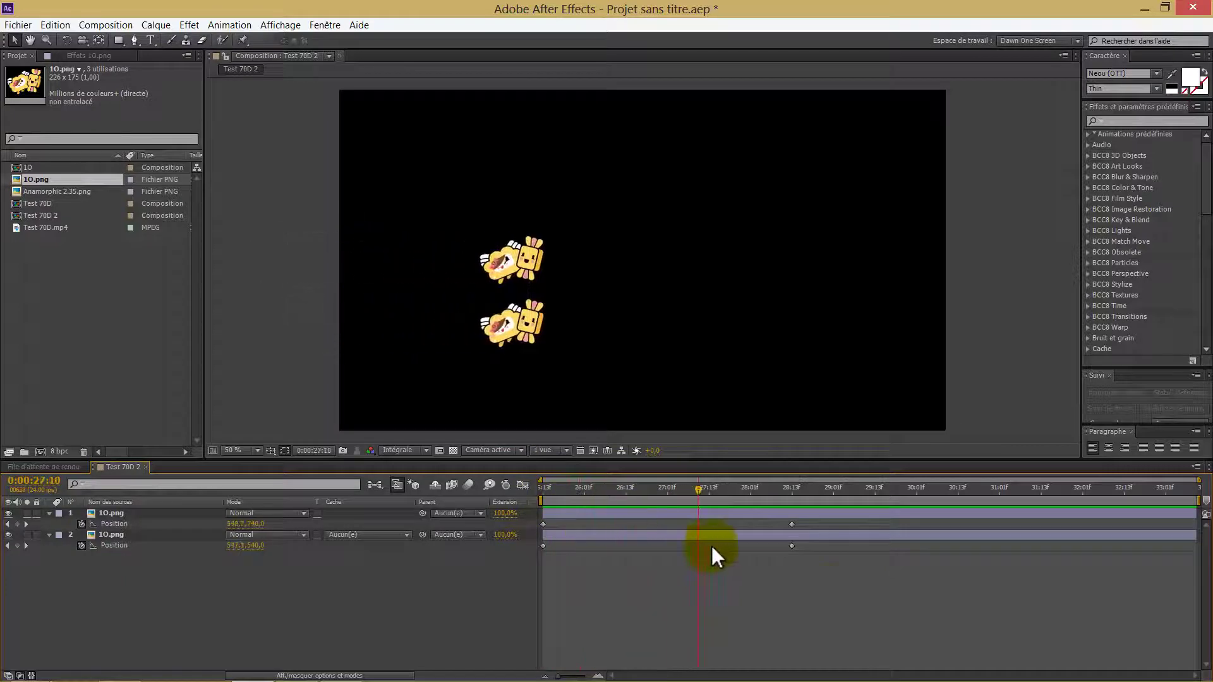
{"action": "left_click_drag", "start_coordinate": [828, 546], "coordinate": [530, 549]}
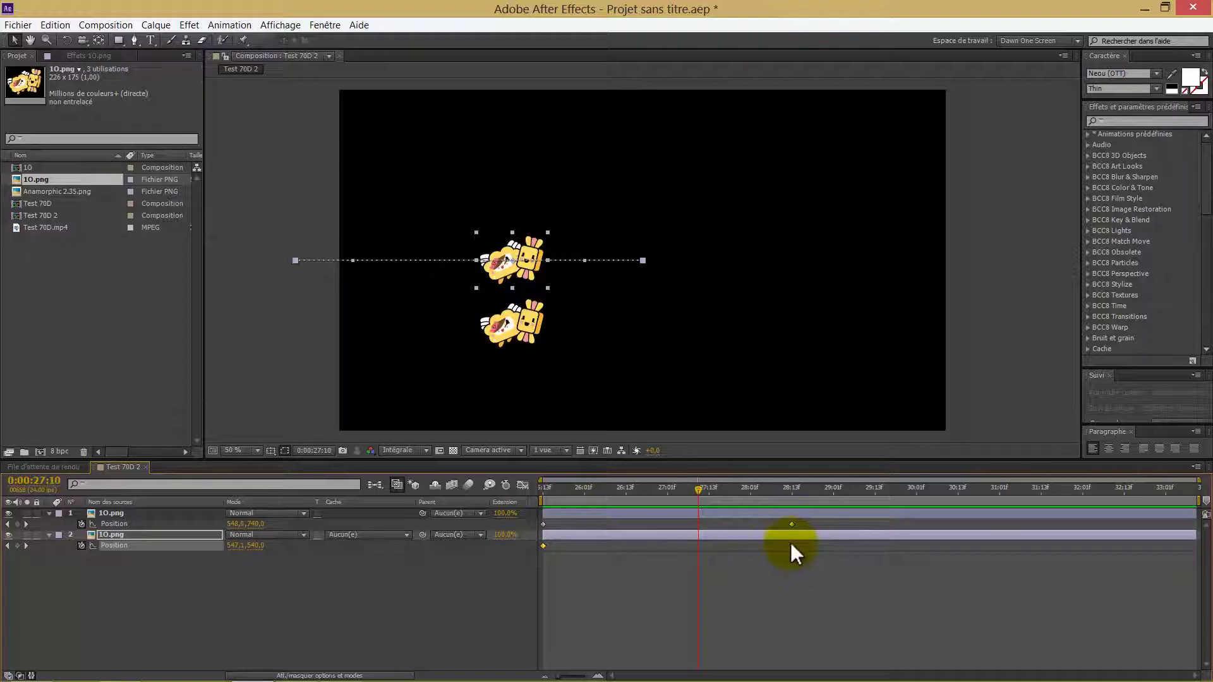
{"action": "mouse_move", "coordinate": [791, 548]}
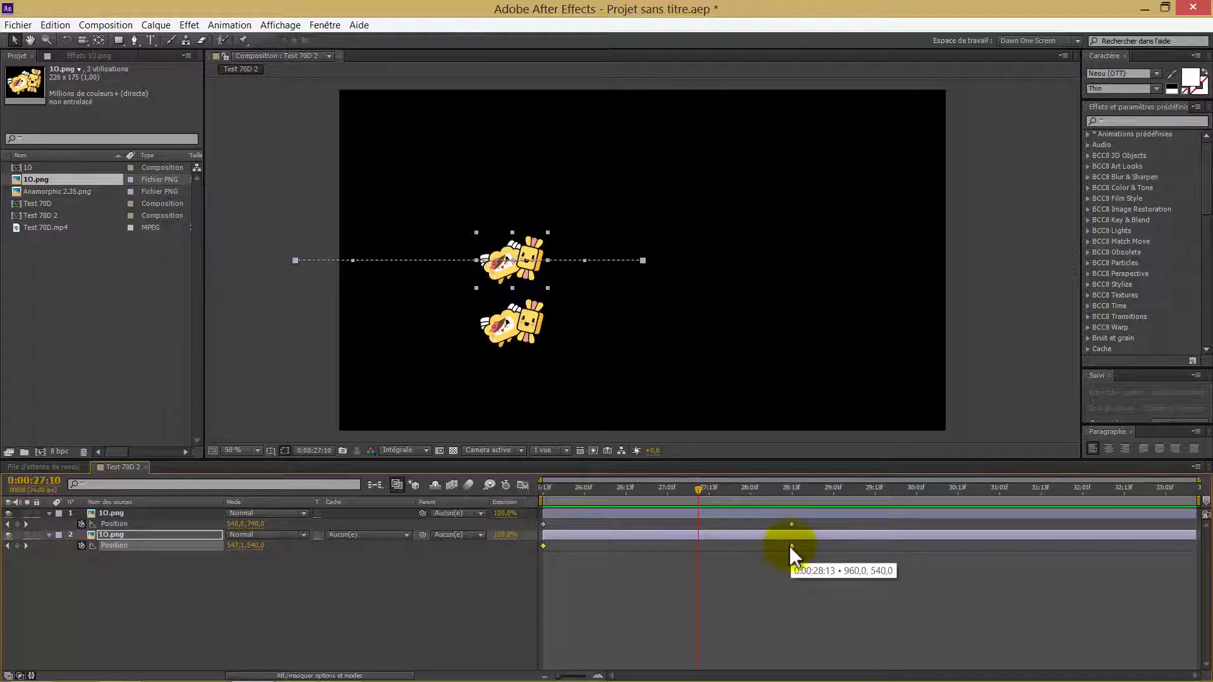
{"action": "left_click", "coordinate": [693, 574]}
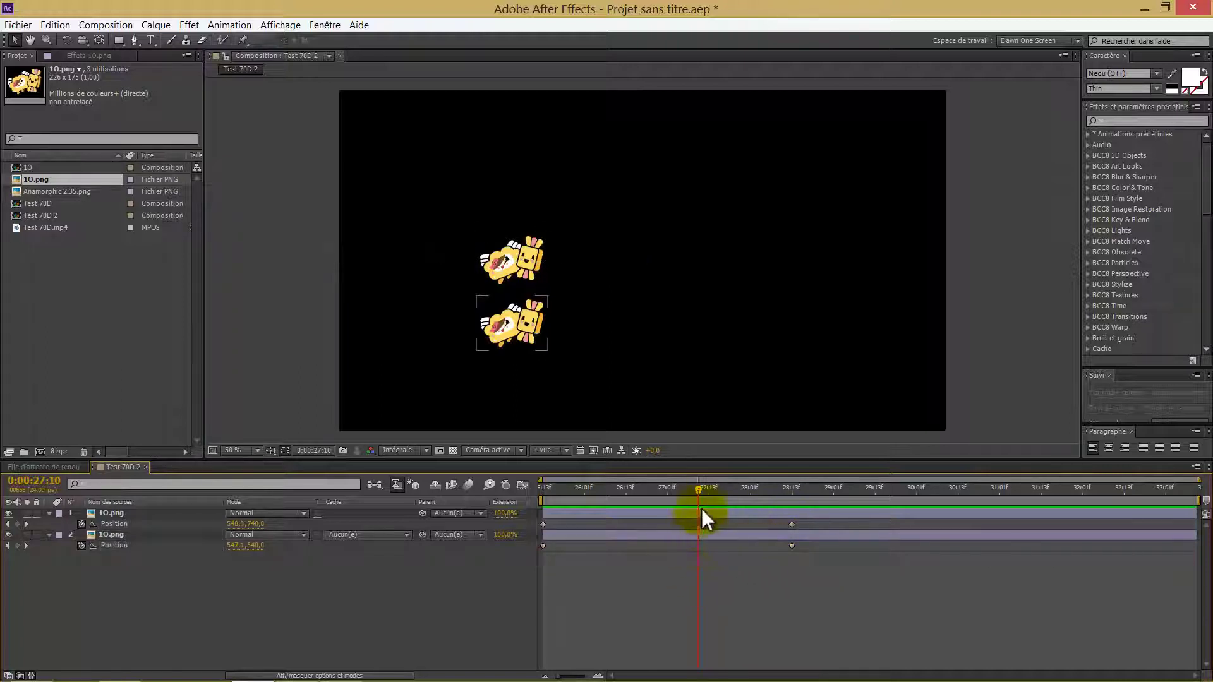
{"action": "left_click_drag", "start_coordinate": [696, 491], "coordinate": [768, 562]}
{"action": "left_click", "coordinate": [517, 329]}
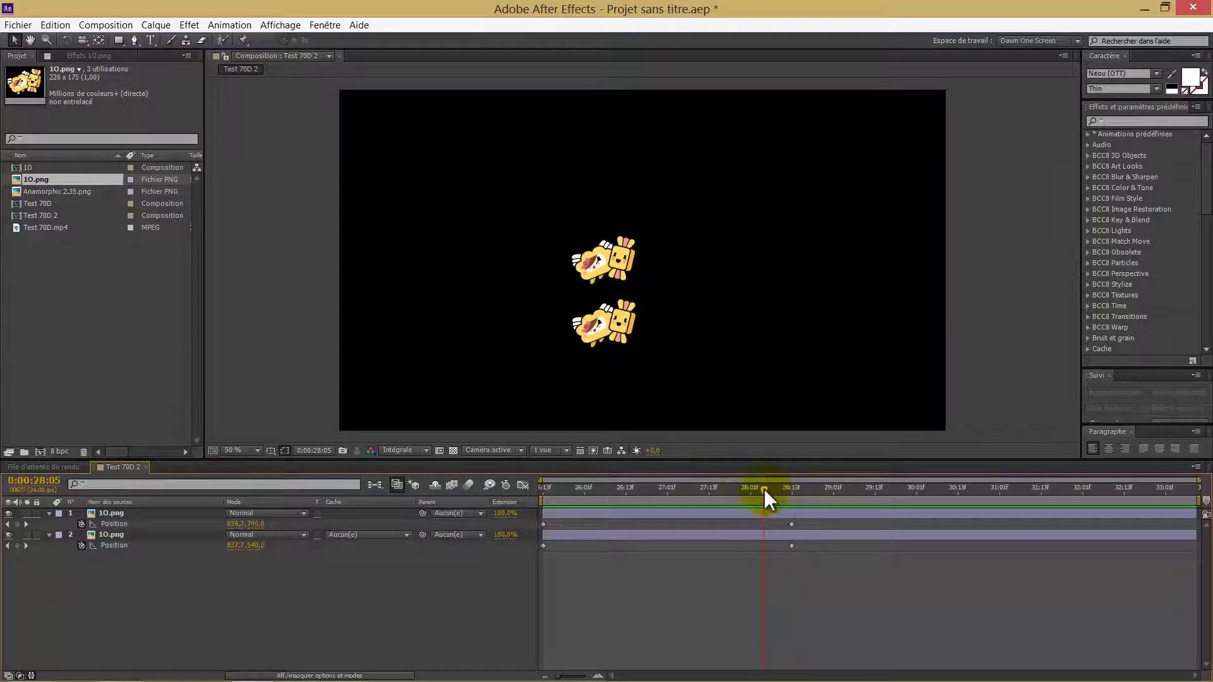
{"action": "left_click_drag", "start_coordinate": [764, 489], "coordinate": [698, 597]}
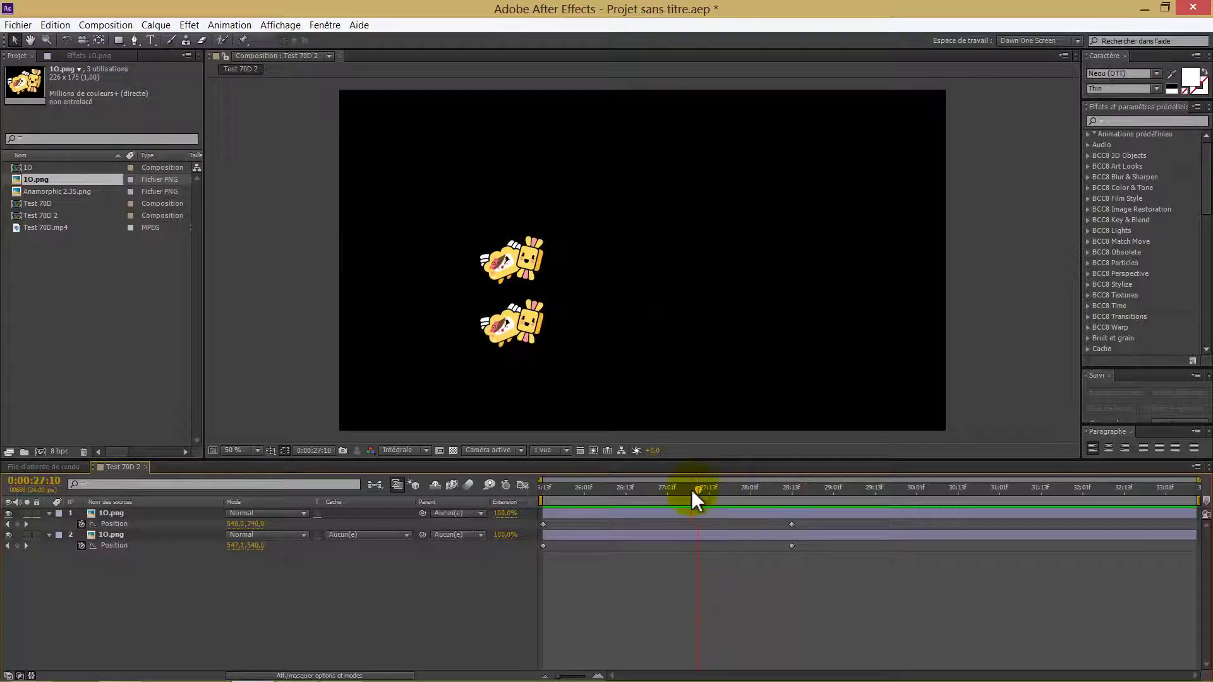
{"action": "left_click_drag", "start_coordinate": [692, 490], "coordinate": [774, 523]}
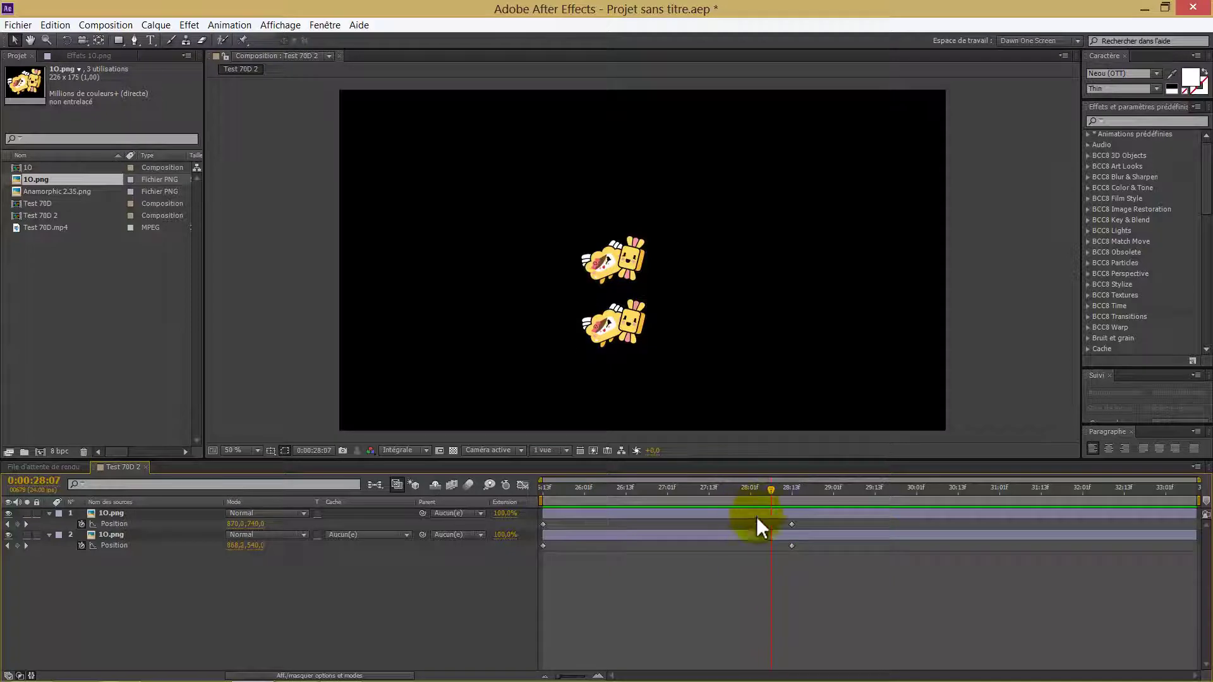
{"action": "left_click", "coordinate": [696, 581]}
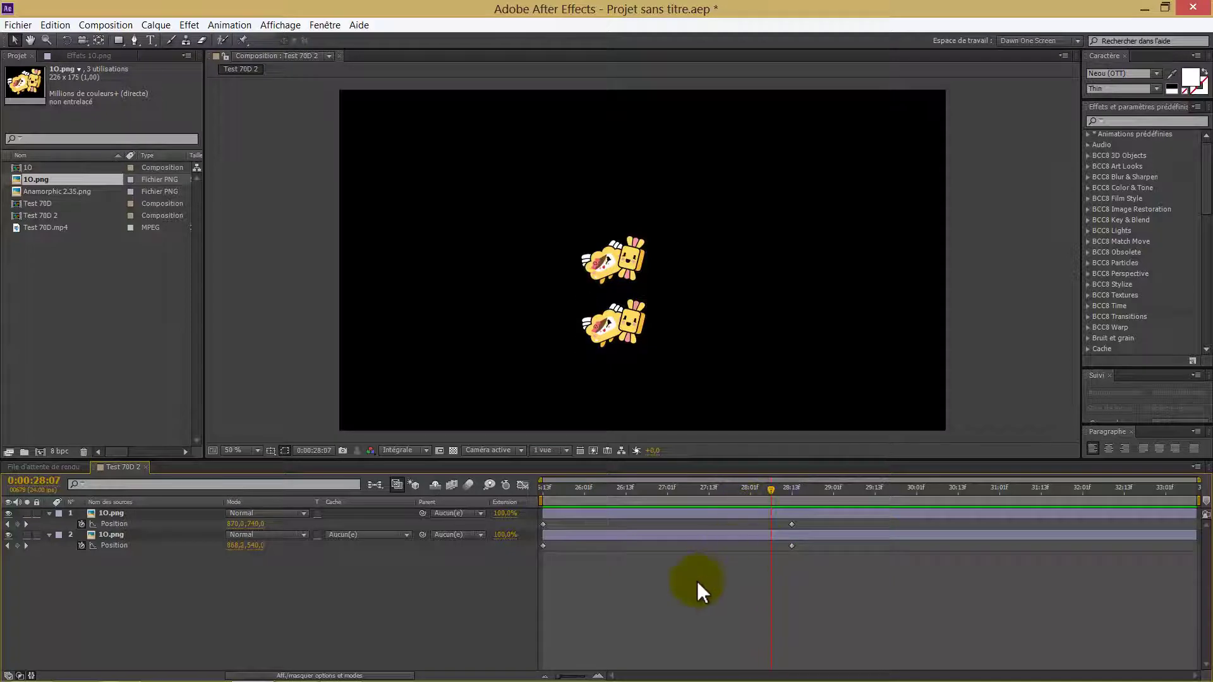
Delete the upper 1O.png layer and remove the Position animation from the remaining 1O.png layer
{"action": "left_click", "coordinate": [95, 516]}
{"action": "left_click", "coordinate": [104, 536], "text": "shift"}
{"action": "left_click", "coordinate": [103, 535]}
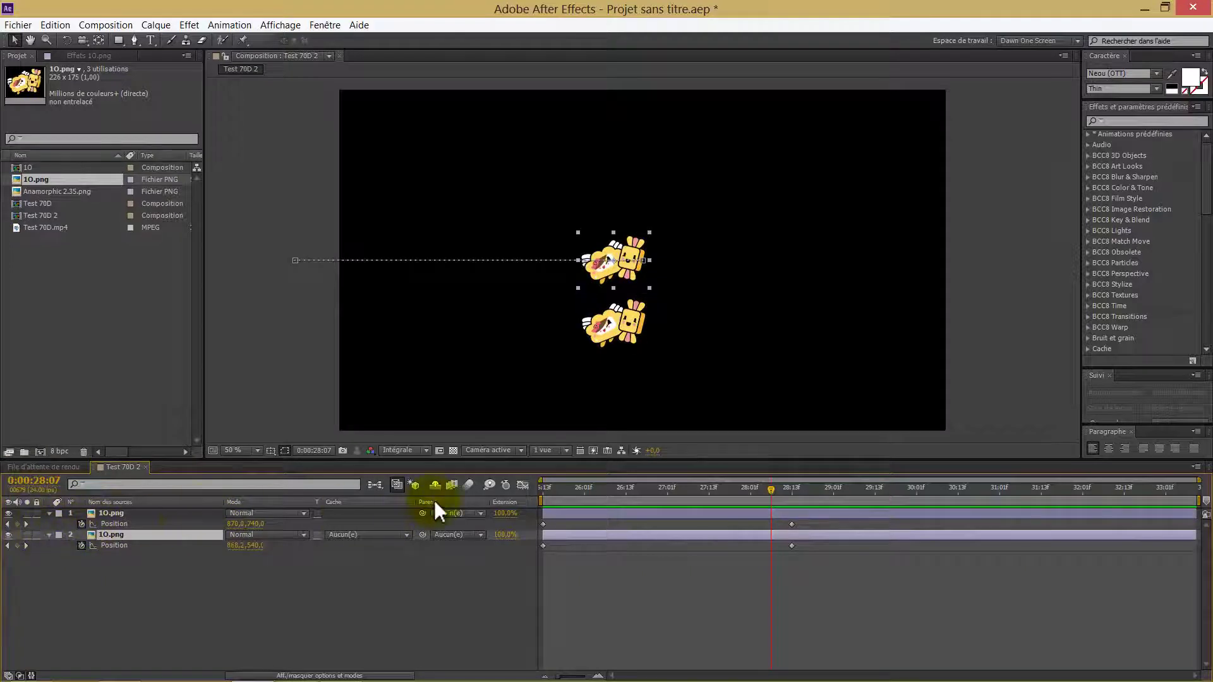
{"action": "left_click", "coordinate": [25, 524]}
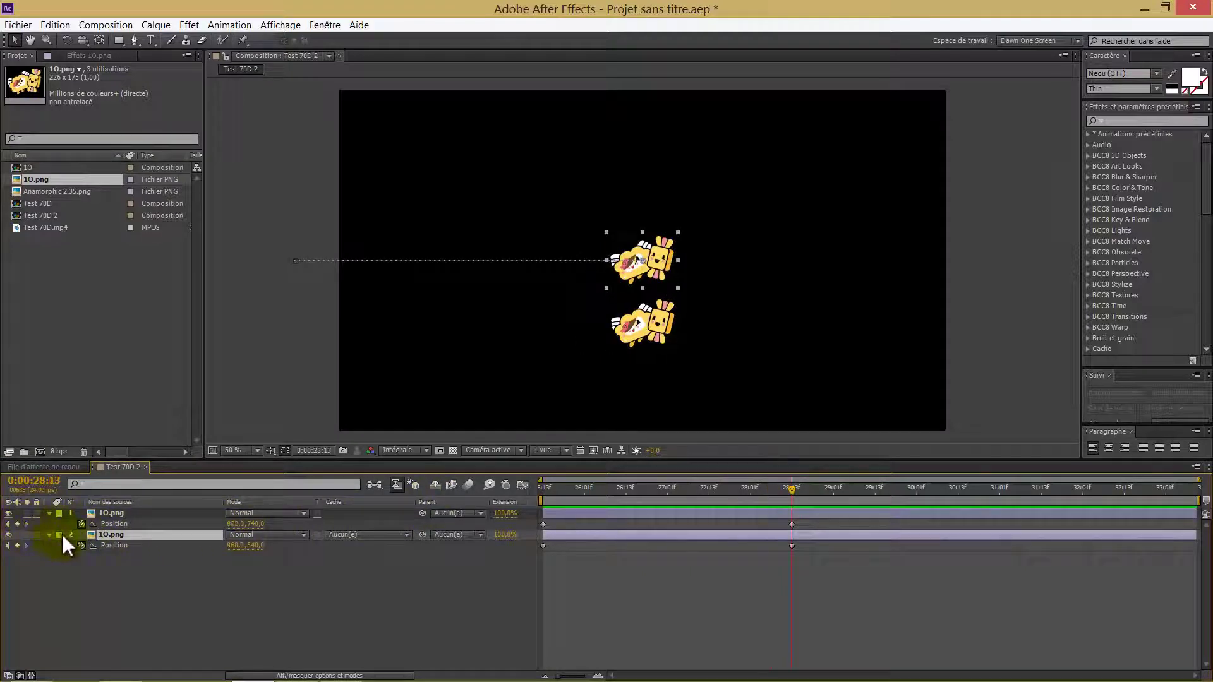
{"action": "left_click", "coordinate": [8, 535]}
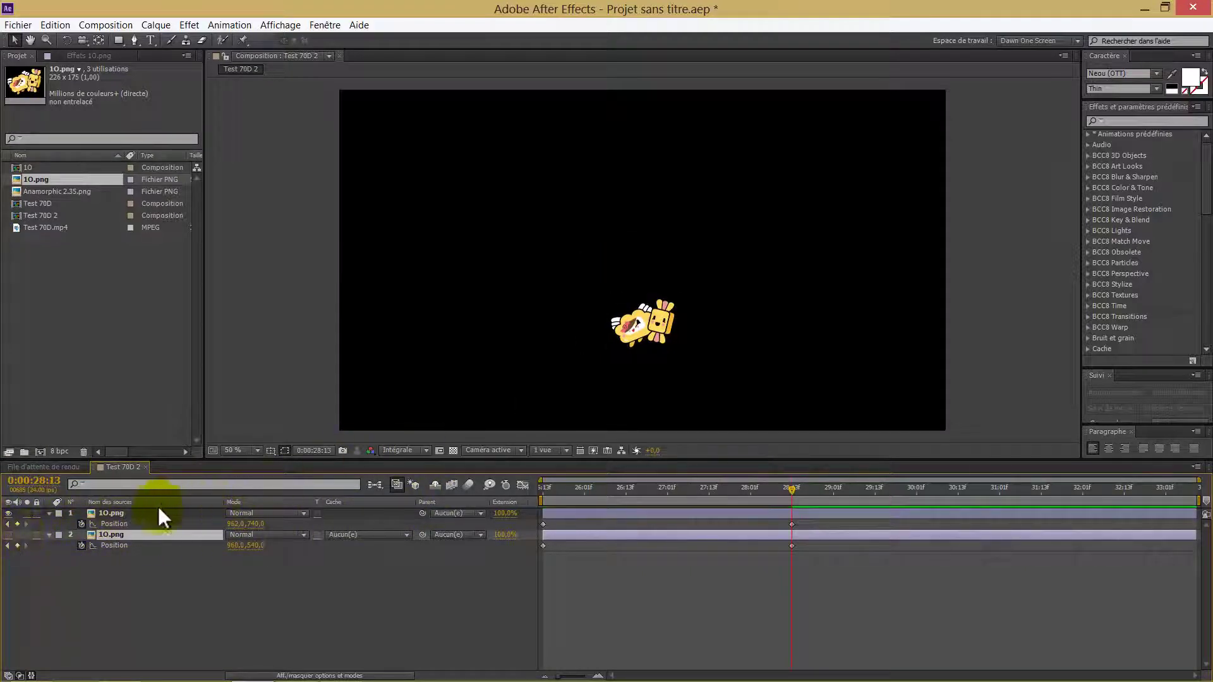
{"action": "key", "text": "Delete"}
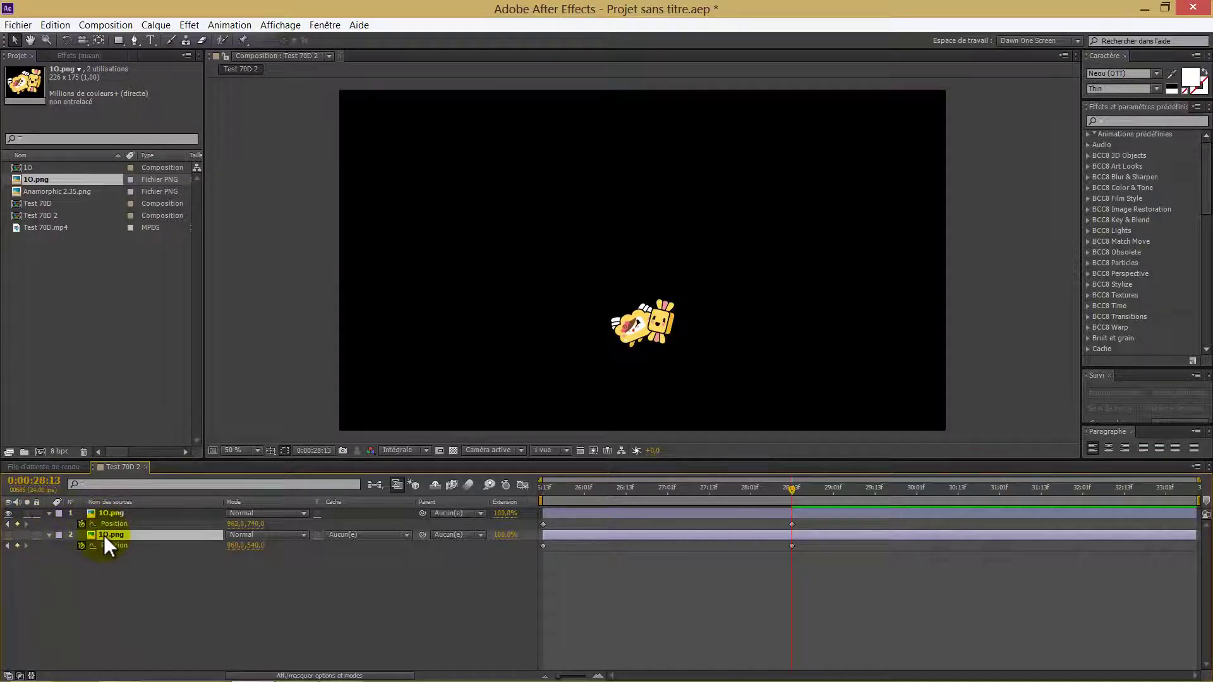
{"action": "left_click", "coordinate": [81, 524]}
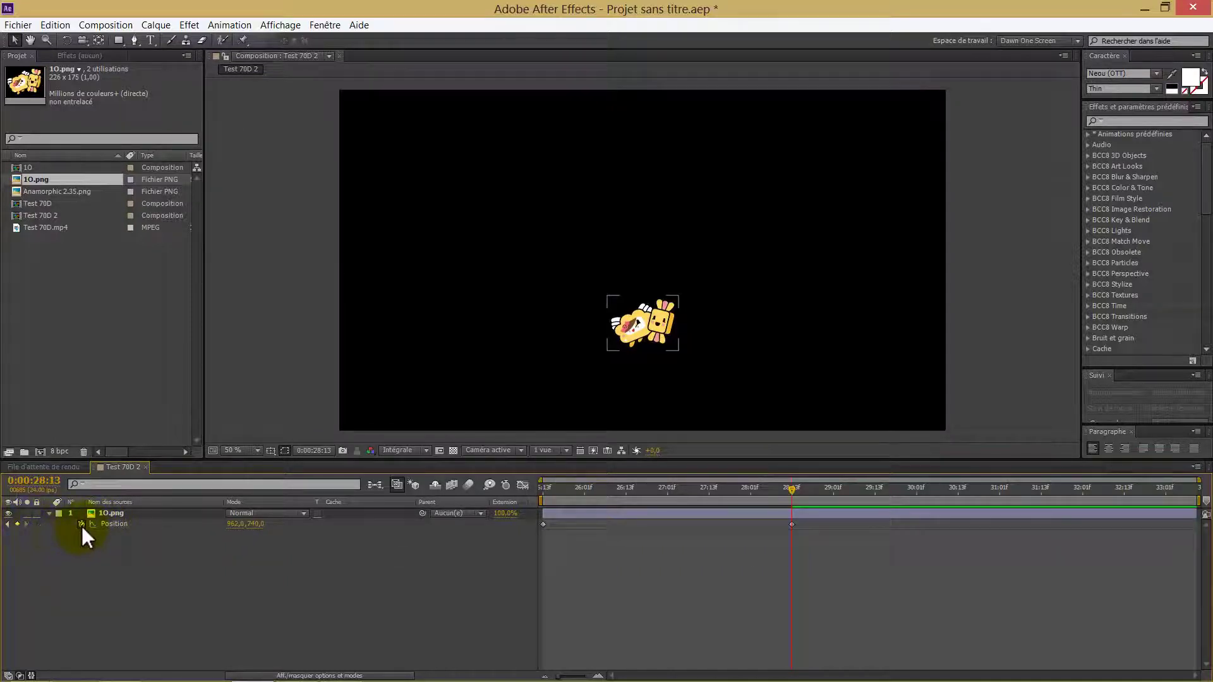
{"action": "left_click_drag", "start_coordinate": [792, 498], "coordinate": [630, 509]}
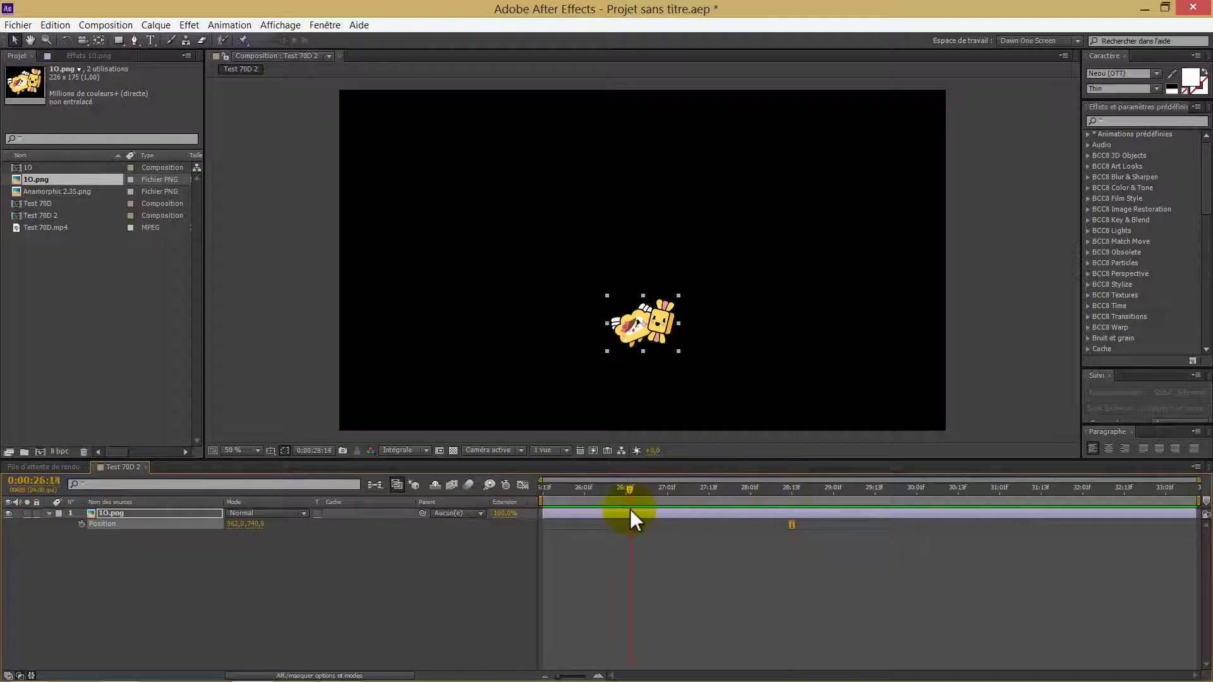
Scale the remaining 1O.png layer to 376% and move it up to near the centre of the frame
{"action": "left_click", "coordinate": [189, 512]}
{"action": "key", "text": "s"}
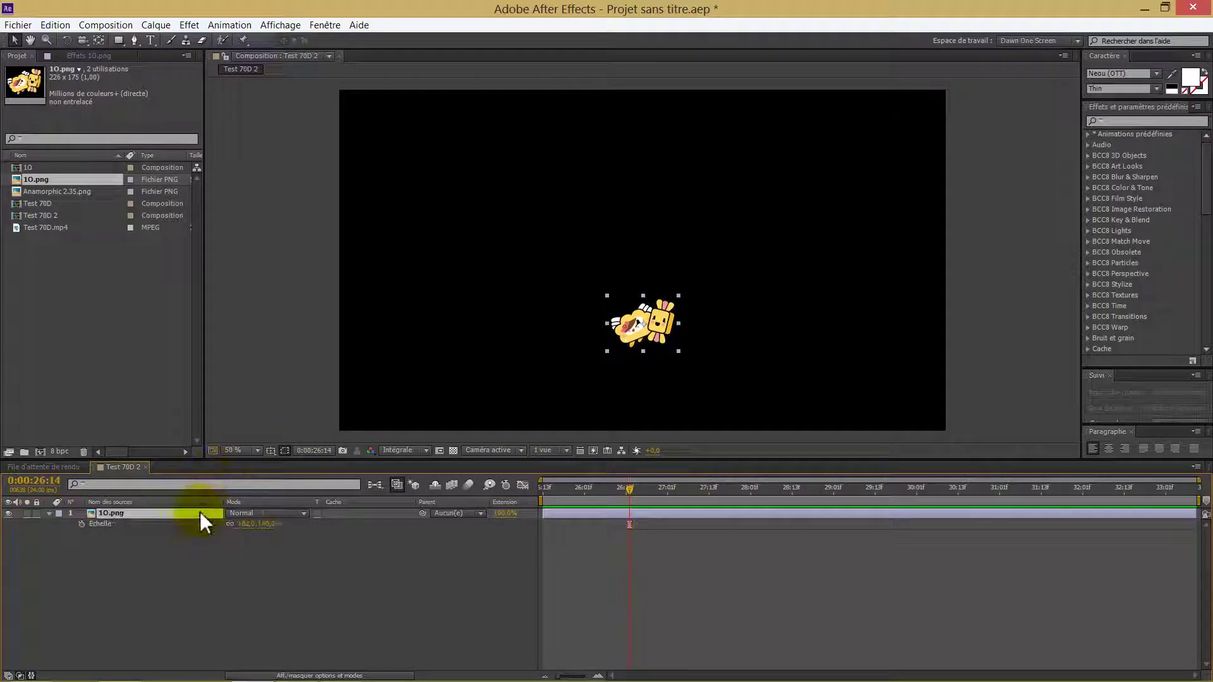
{"action": "left_click_drag", "start_coordinate": [264, 536], "coordinate": [444, 532]}
{"action": "left_click_drag", "start_coordinate": [687, 264], "coordinate": [661, 194]}
{"action": "left_click", "coordinate": [823, 576]}
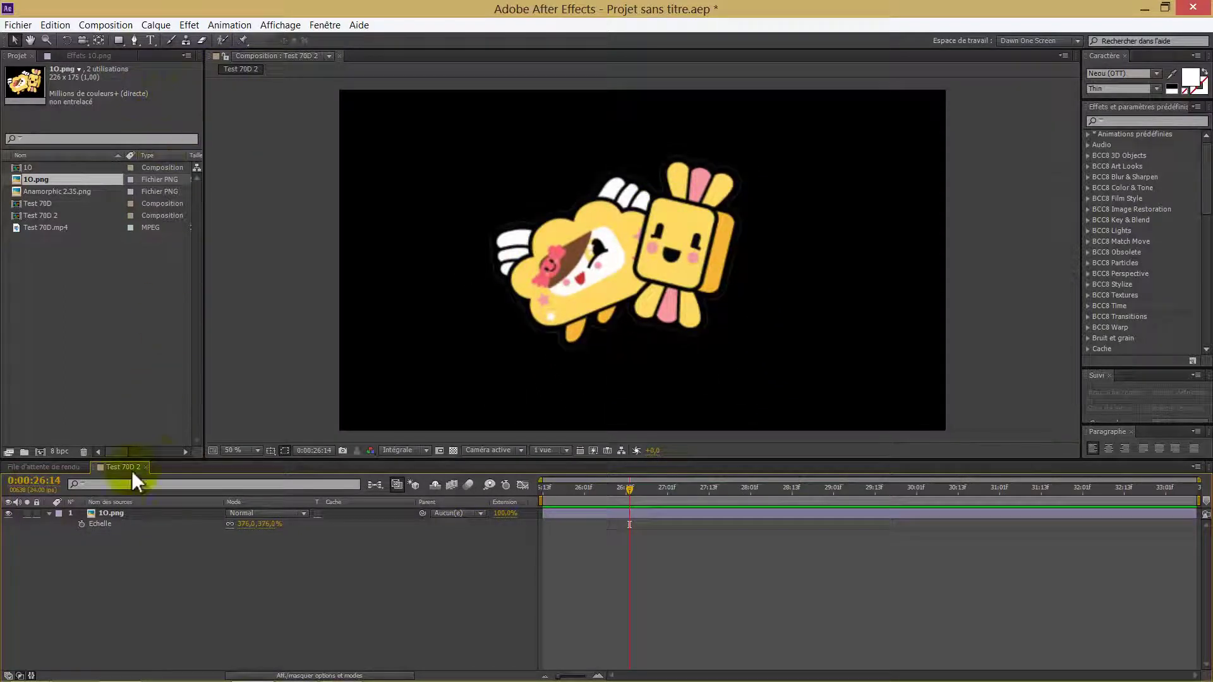
{"action": "left_click", "coordinate": [122, 514]}
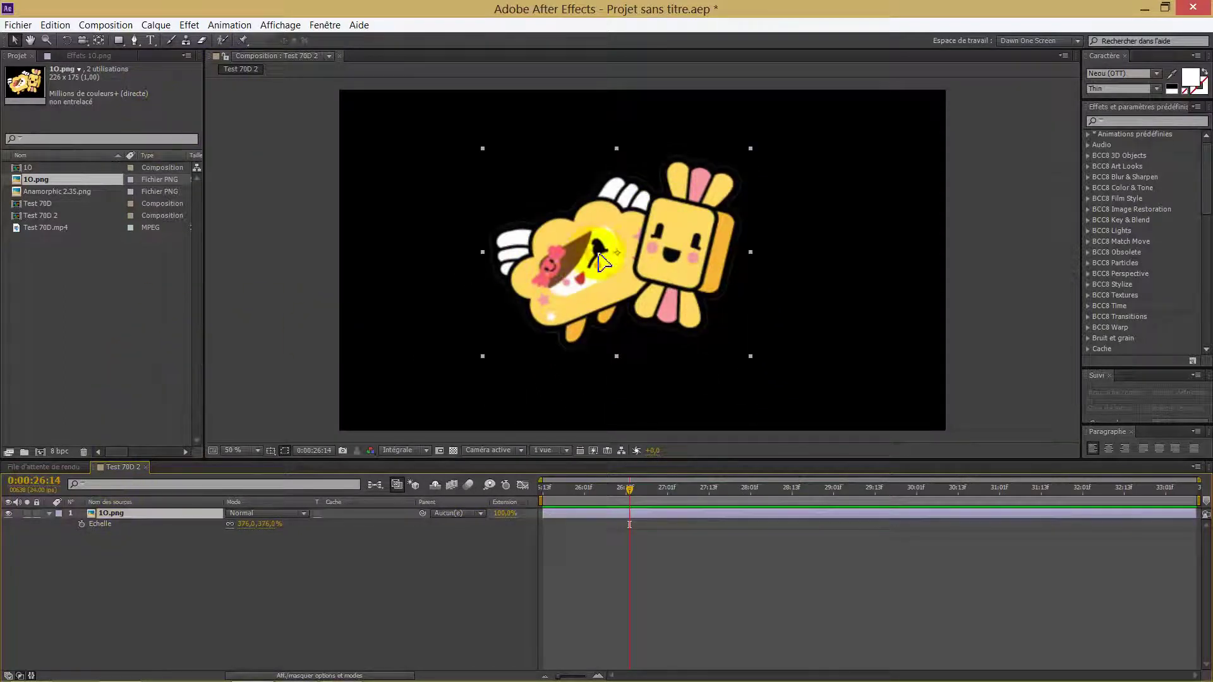
Move the 1O.png image closer to the frame's centre and apply CC Scatterize to it with Scatter at 84
{"action": "left_click_drag", "start_coordinate": [592, 251], "coordinate": [613, 261]}
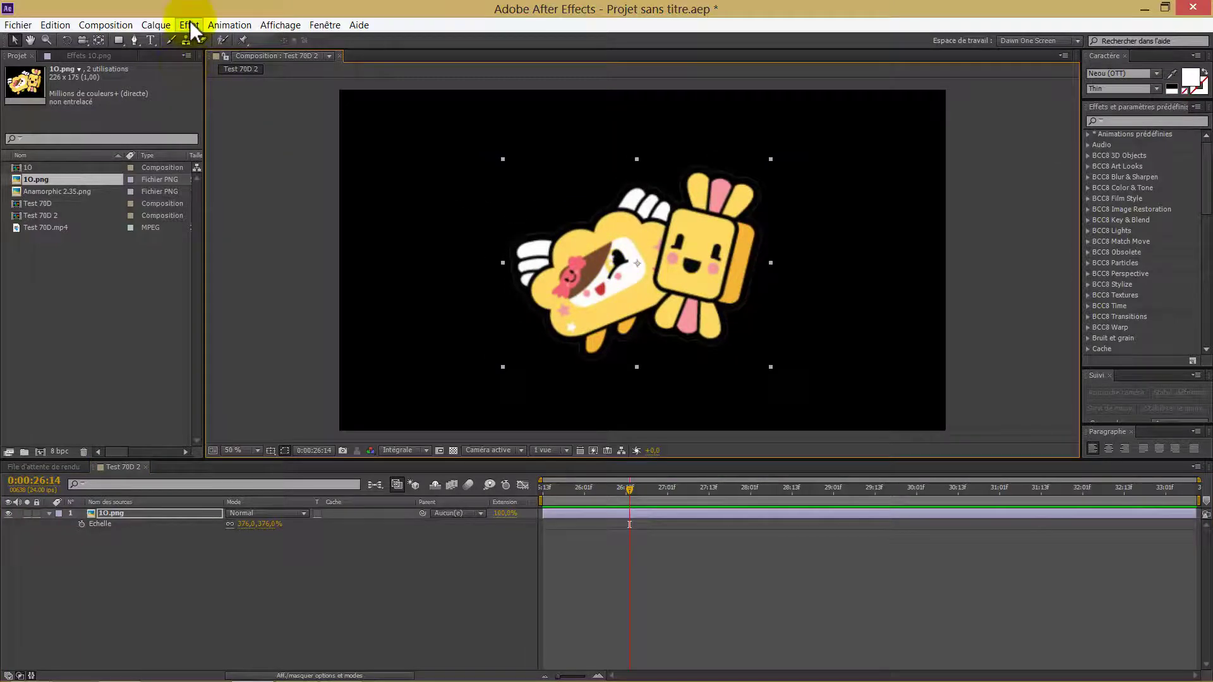
{"action": "left_click", "coordinate": [191, 23]}
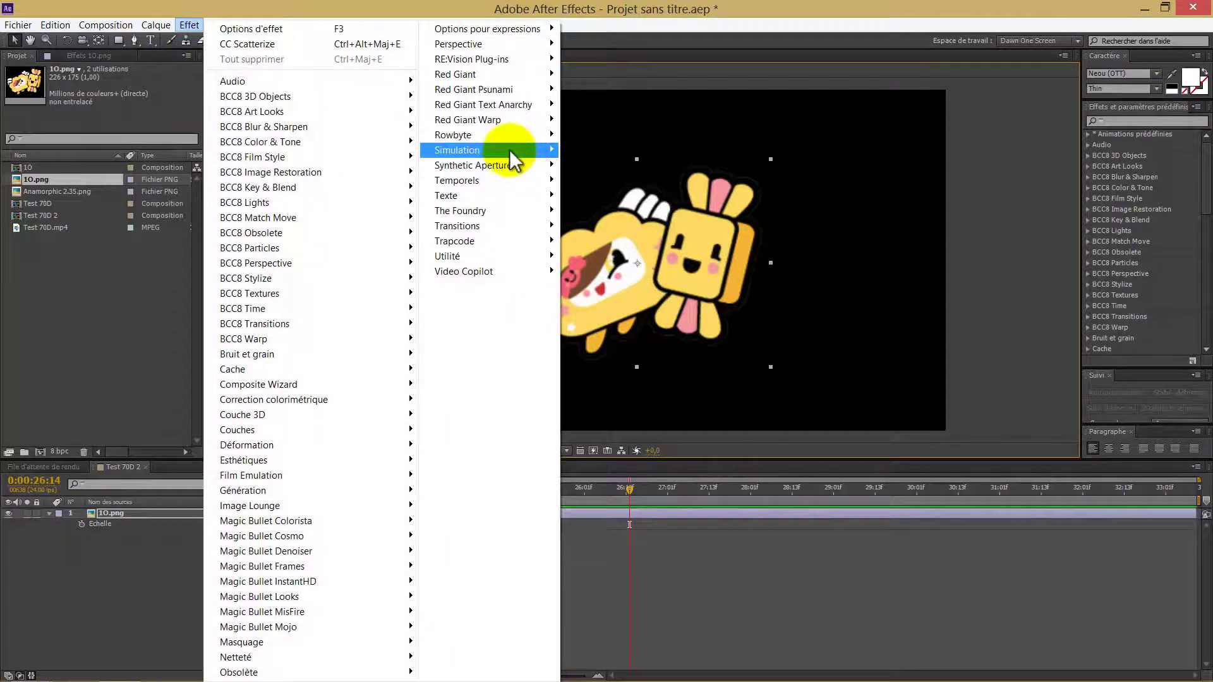
{"action": "mouse_move", "coordinate": [509, 149]}
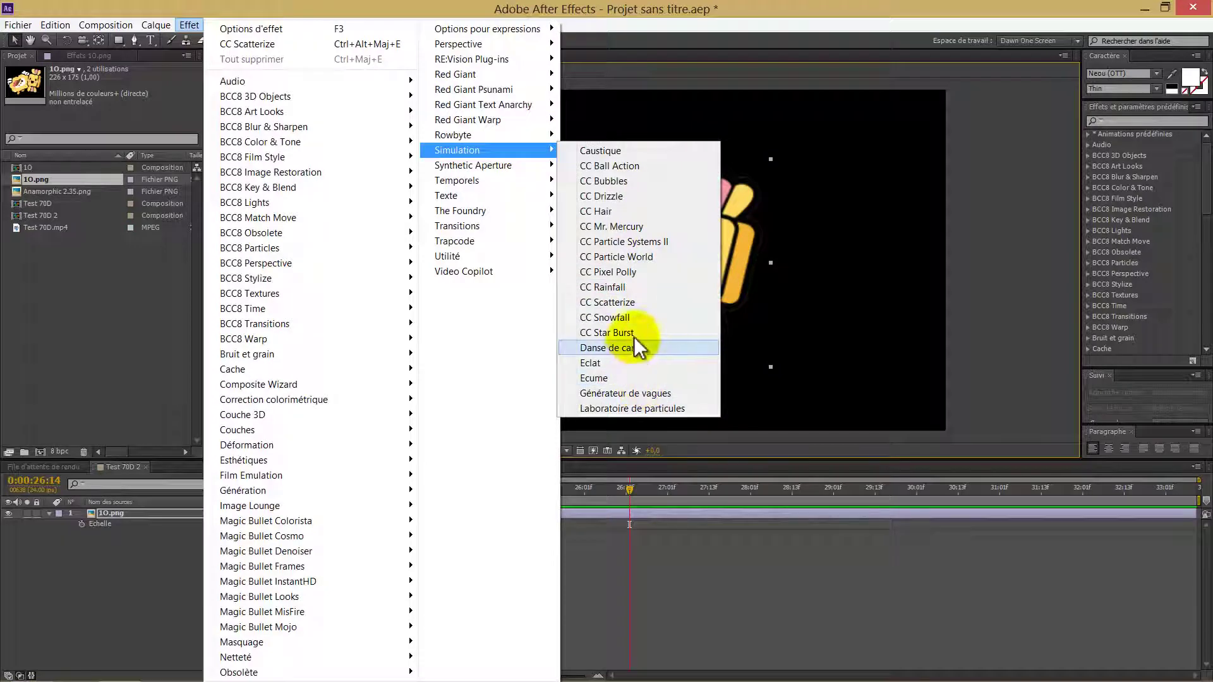
{"action": "left_click", "coordinate": [622, 302]}
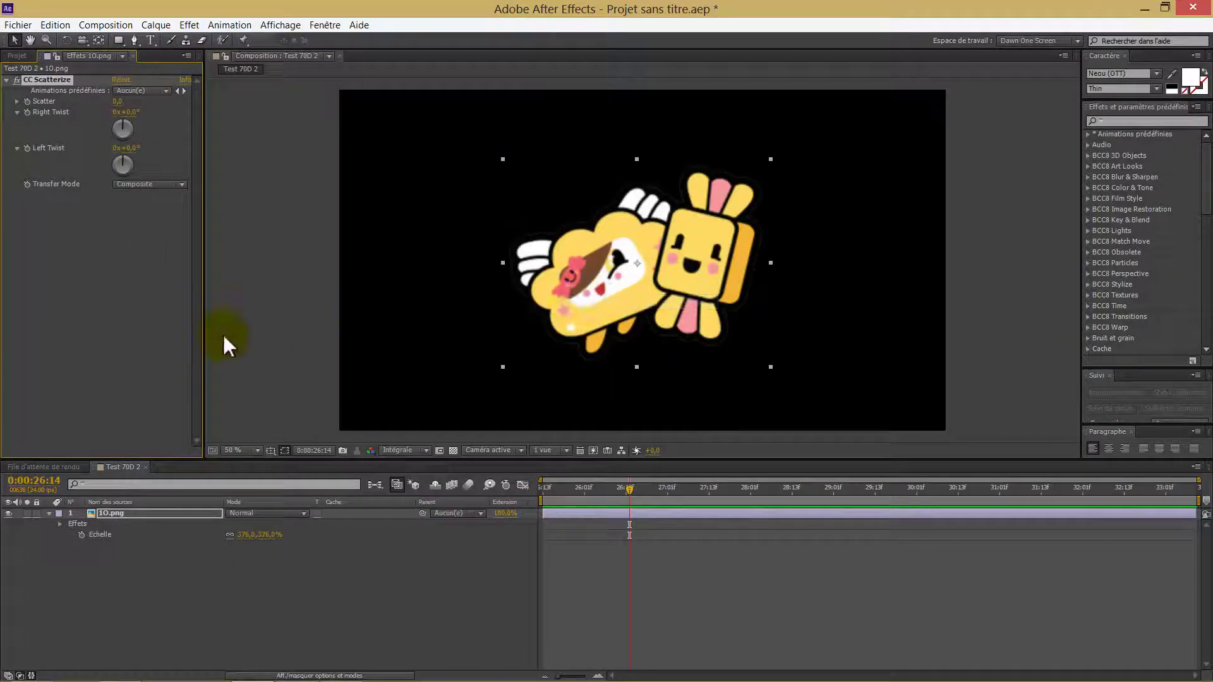
{"action": "left_click_drag", "start_coordinate": [118, 101], "coordinate": [180, 129]}
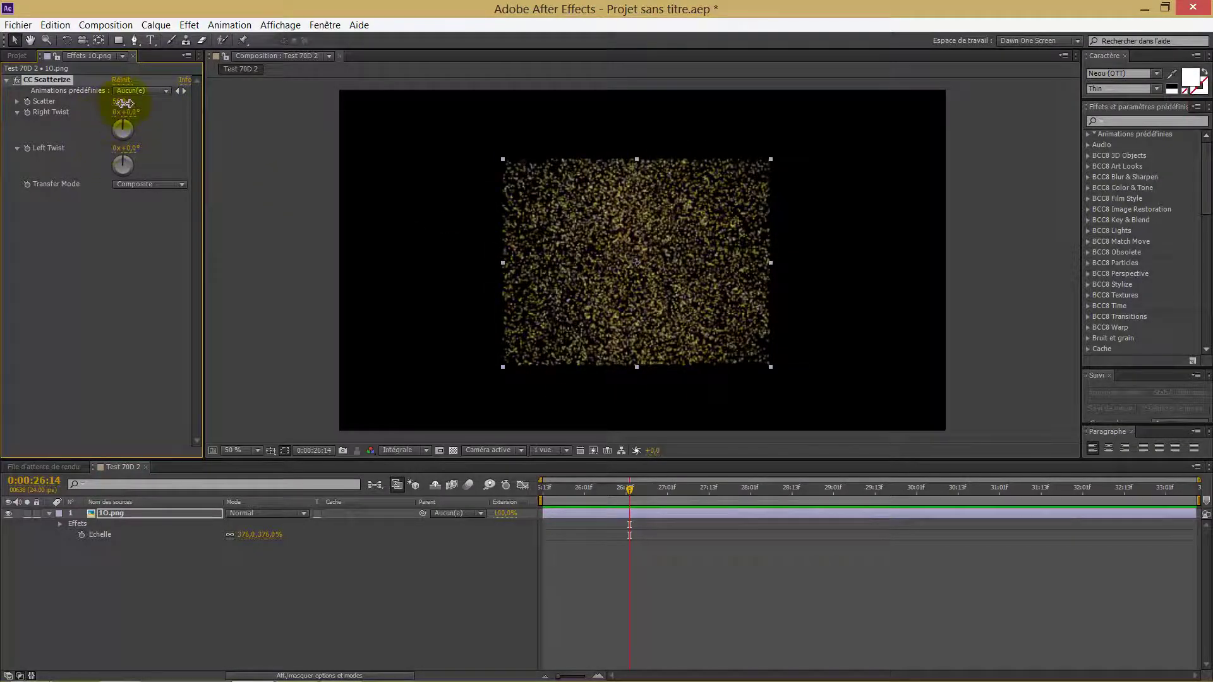
{"action": "left_click_drag", "start_coordinate": [125, 103], "coordinate": [835, 418]}
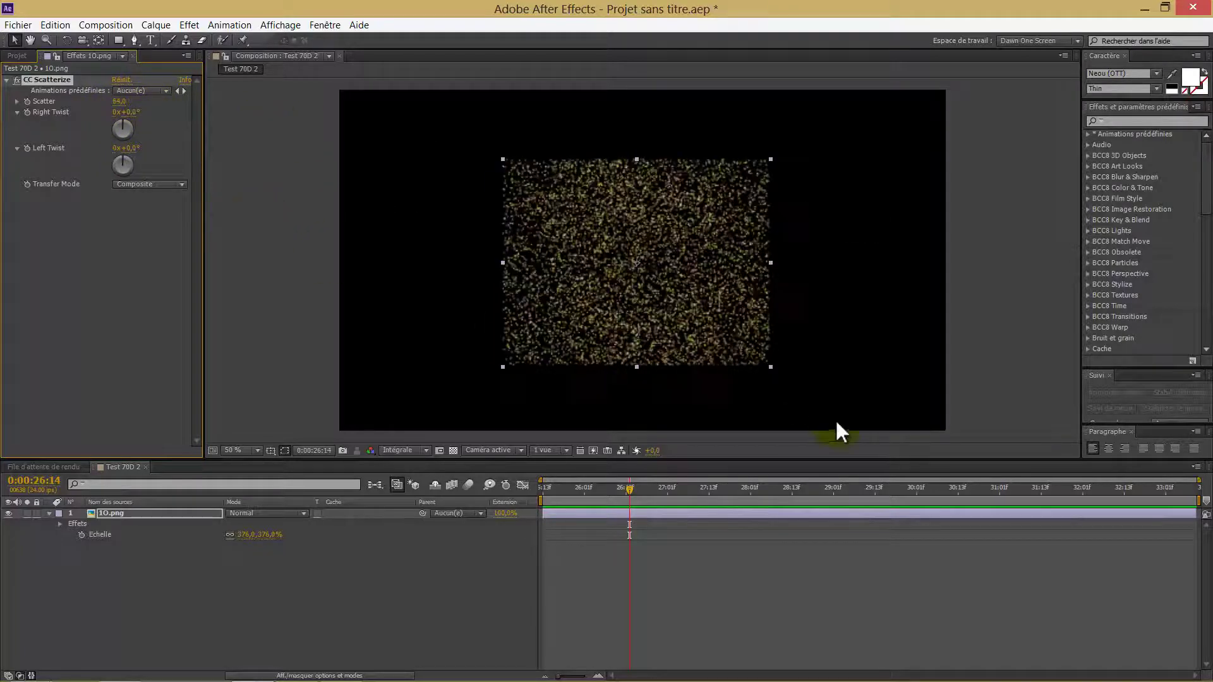
Open the 1O composition and show it at 200% magnification
{"action": "left_click", "coordinate": [135, 516]}
{"action": "left_click", "coordinate": [18, 54]}
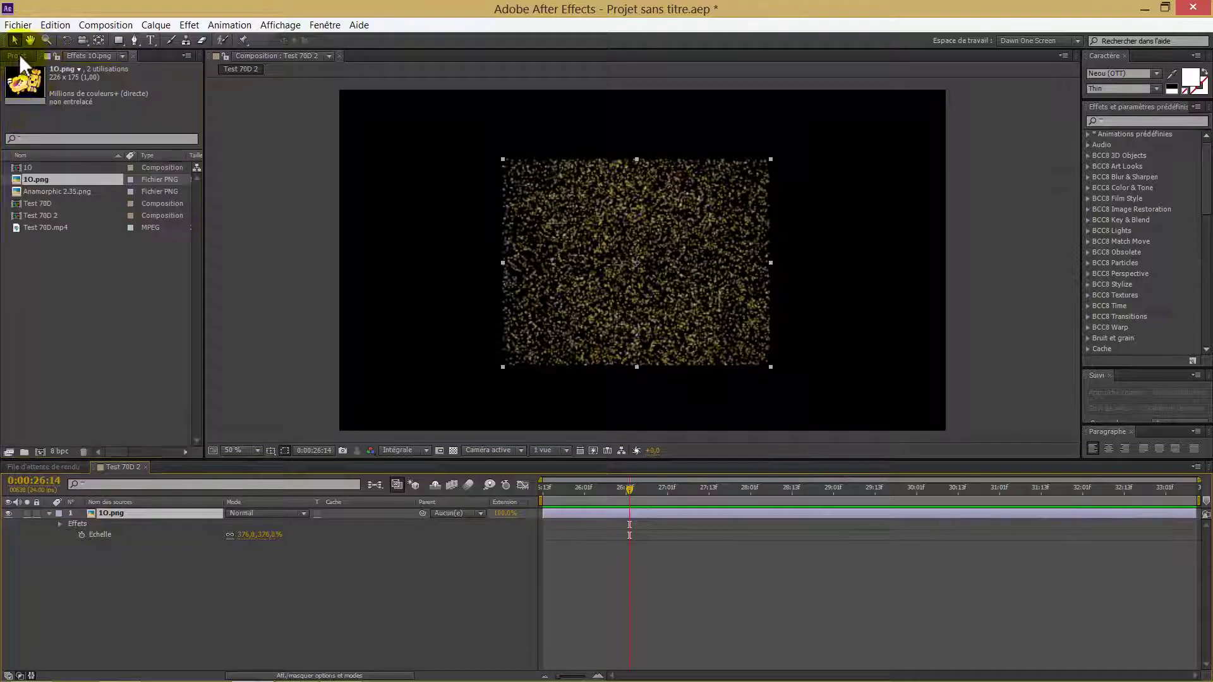
{"action": "left_click", "coordinate": [30, 166]}
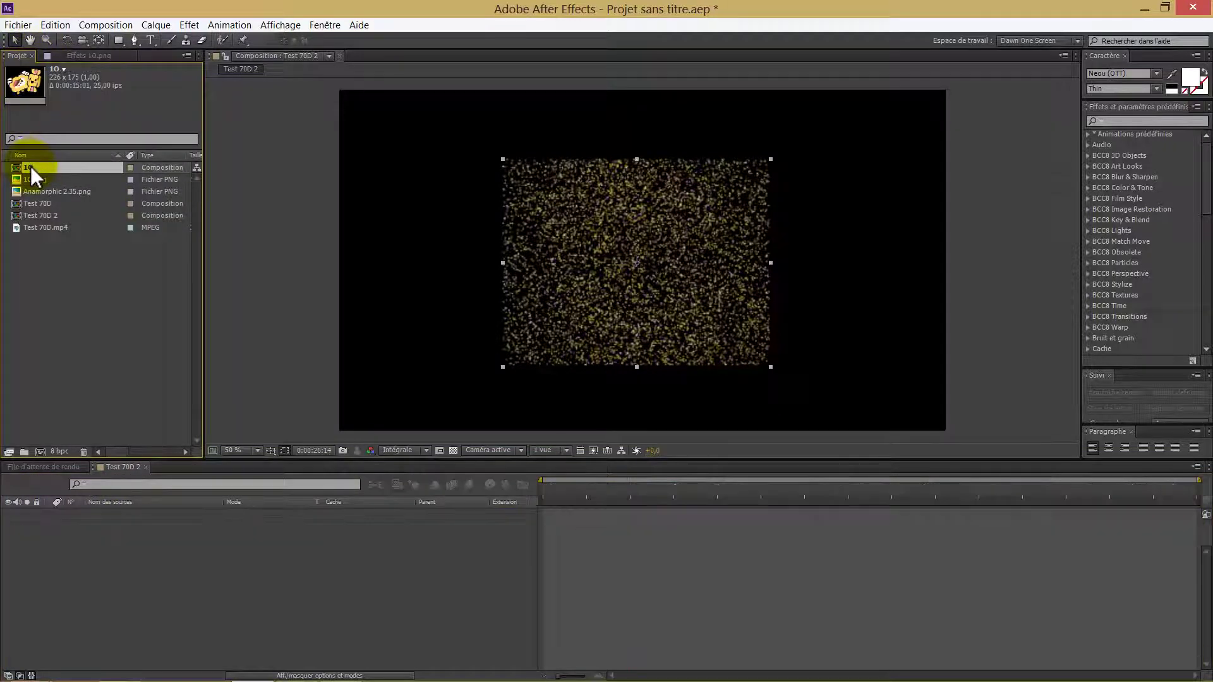
{"action": "double_click", "coordinate": [30, 165]}
{"action": "key", "text": "period"}
{"action": "key", "text": "period"}
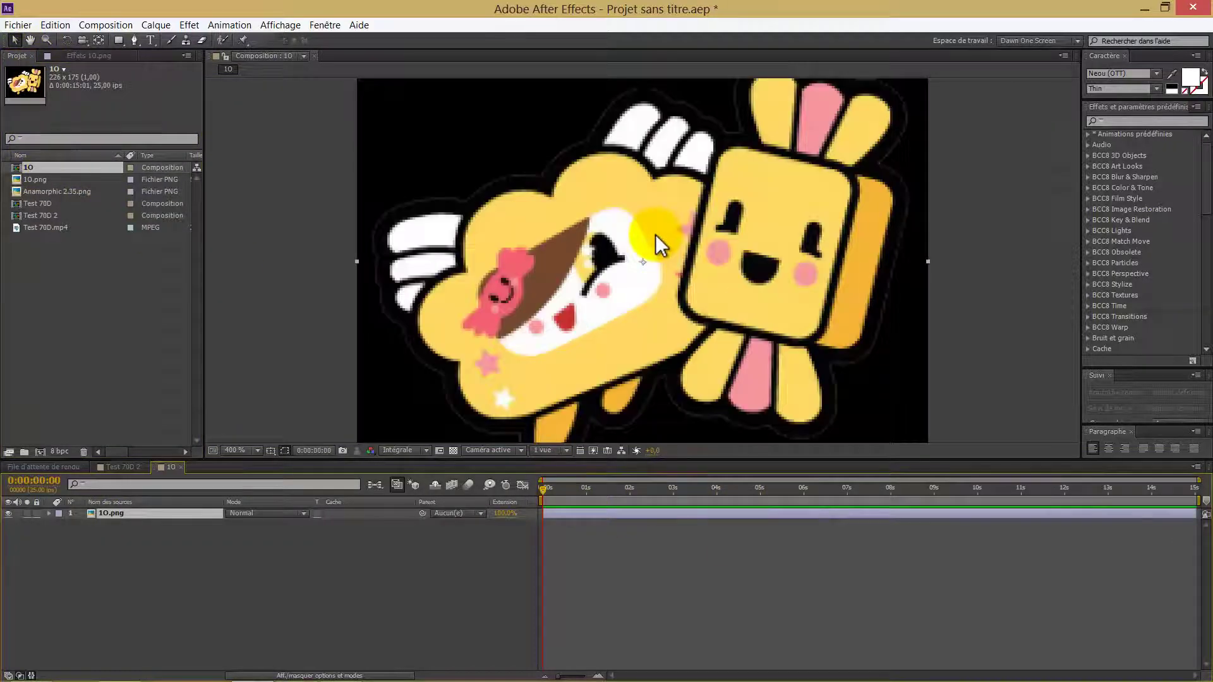
{"action": "key", "text": "comma"}
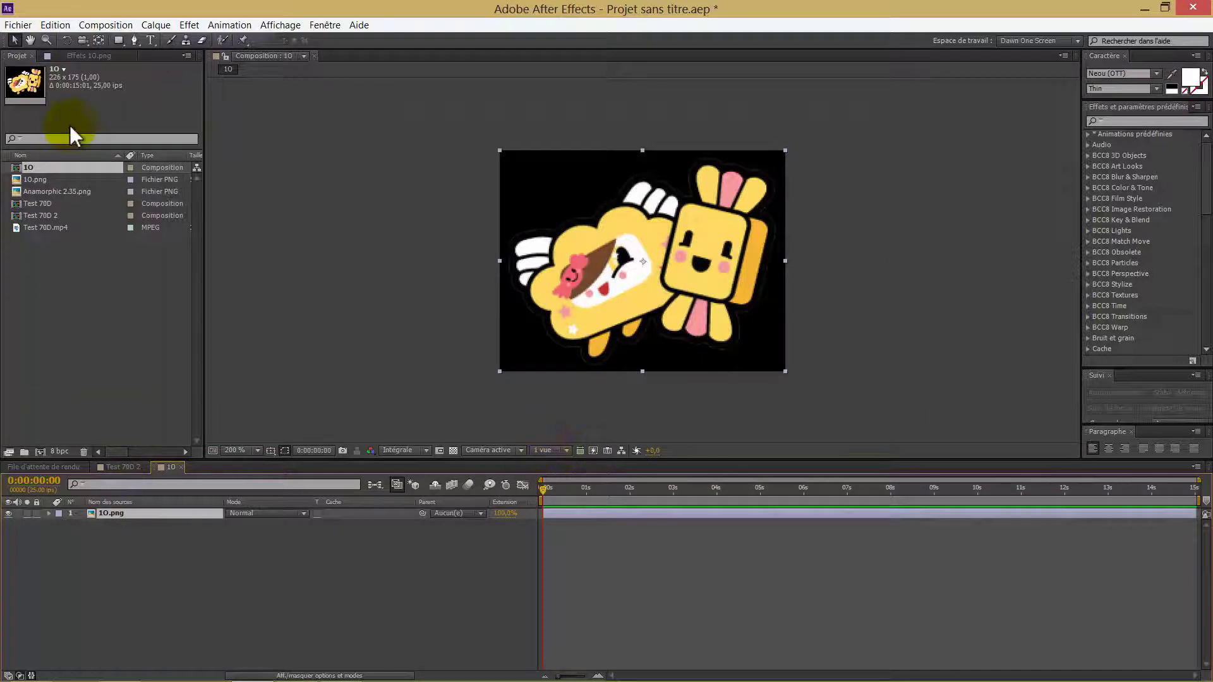
Apply CC Scatterize to the 1O.png layer, try out different Scatter amounts and set Scatter back to 0
{"action": "left_click", "coordinate": [189, 24]}
{"action": "mouse_move", "coordinate": [499, 150]}
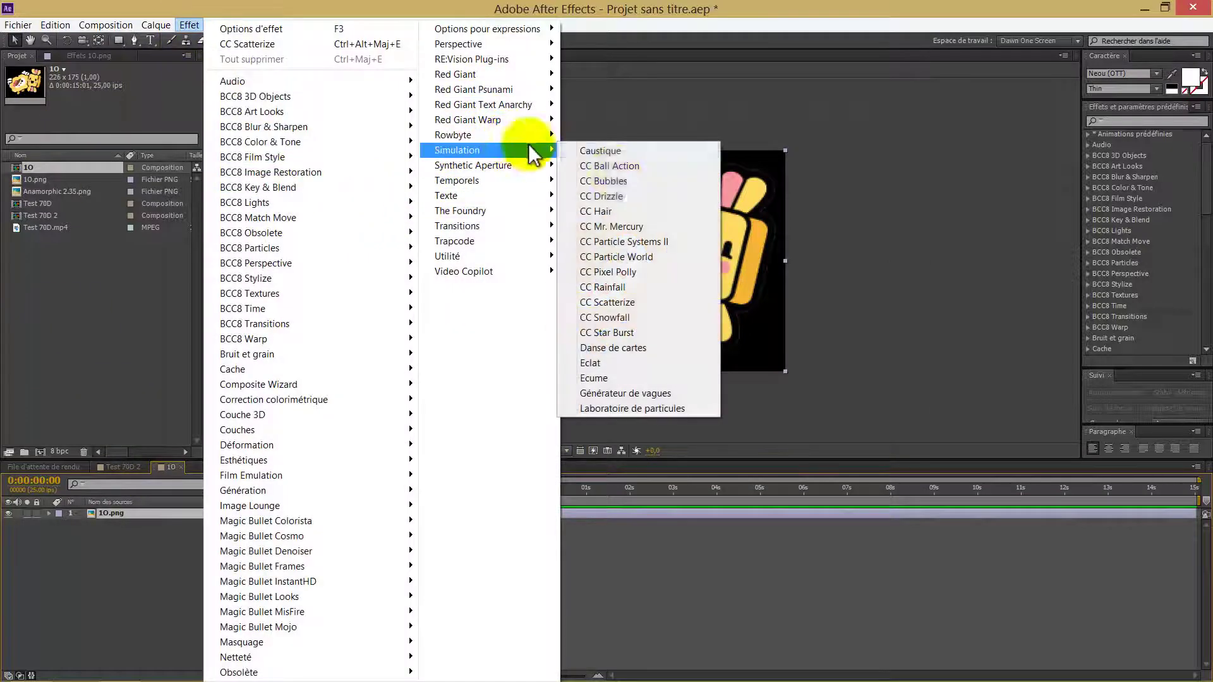
{"action": "left_click", "coordinate": [606, 308]}
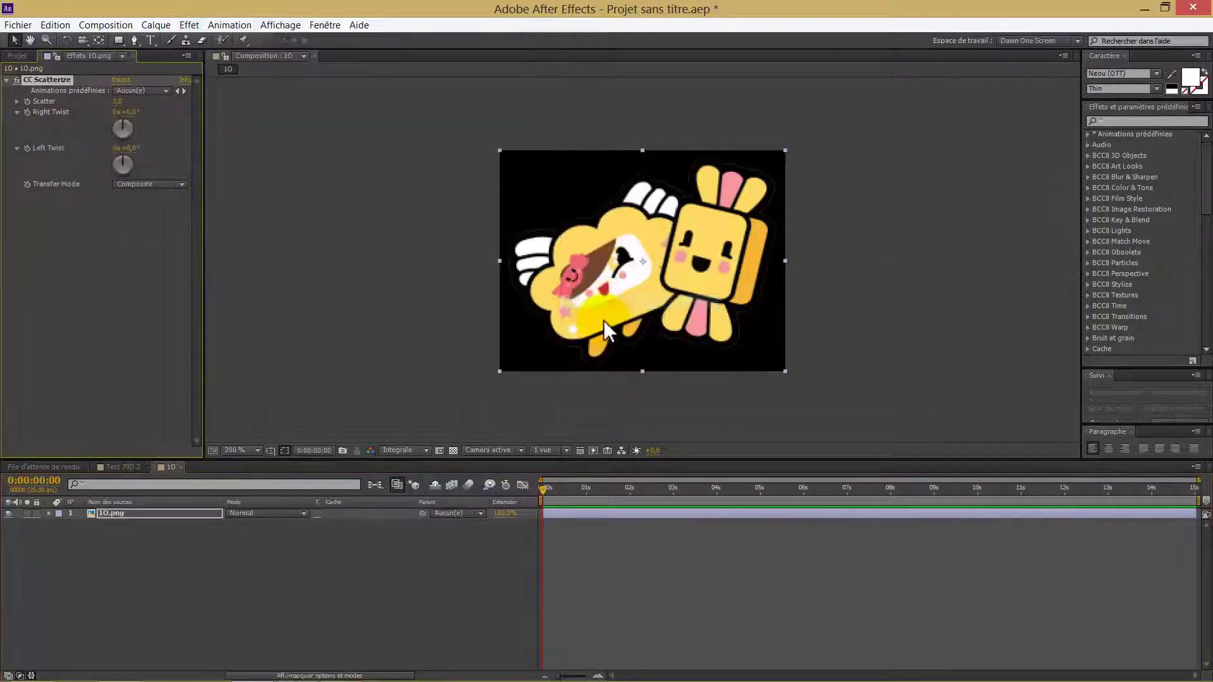
{"action": "left_click_drag", "start_coordinate": [121, 99], "coordinate": [333, 311]}
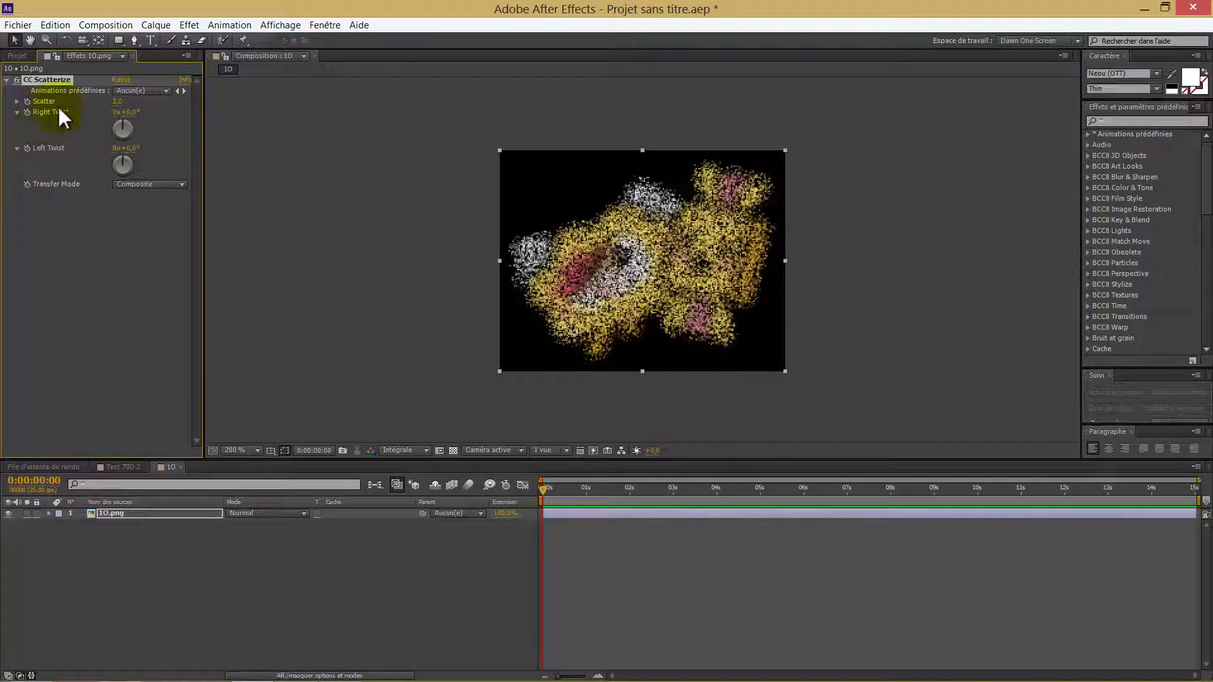
{"action": "left_click", "coordinate": [120, 102]}
{"action": "type", "text": "0"}
{"action": "key", "text": "Return"}
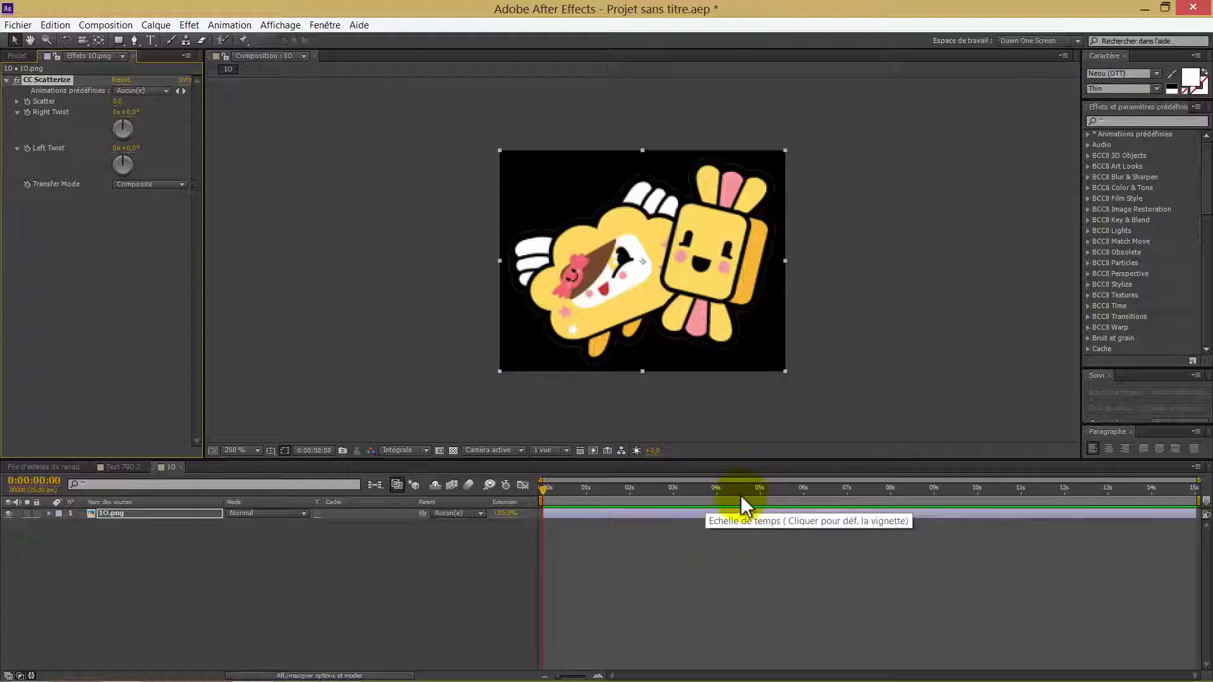
Animate Scatter with a keyframe of 0 at 0:00:02:24 and a keyframe of 1871 at 0:00:00:00
{"action": "left_click", "coordinate": [676, 493]}
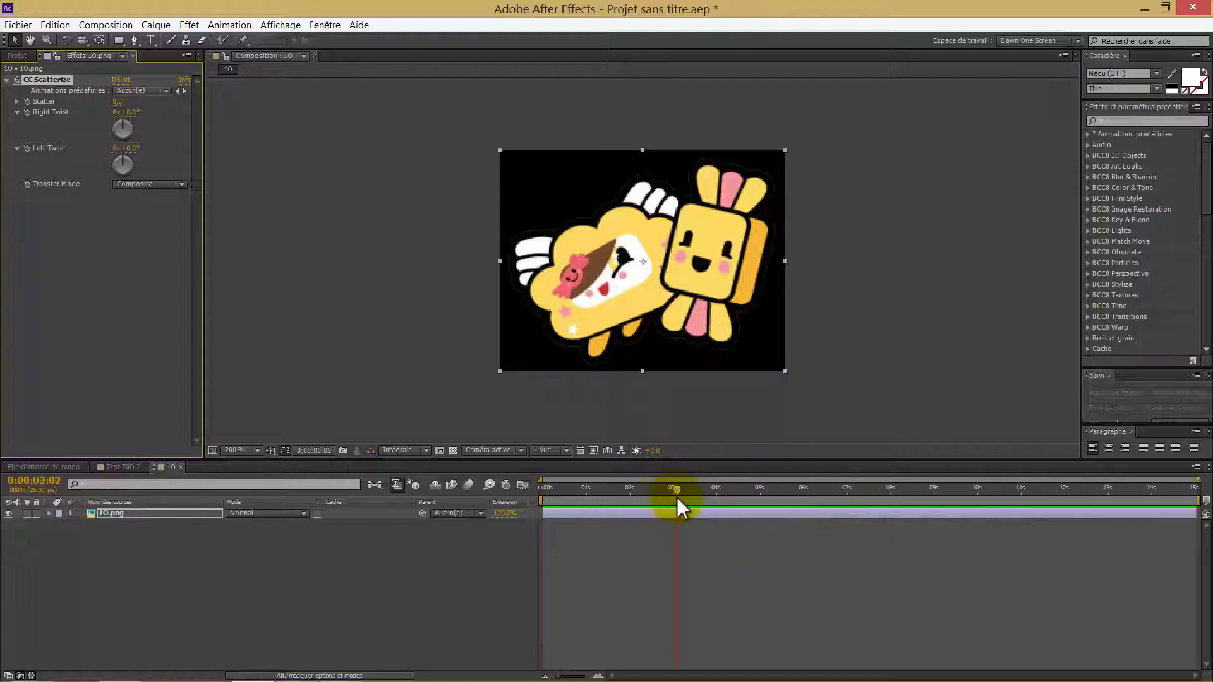
{"action": "left_click", "coordinate": [672, 491]}
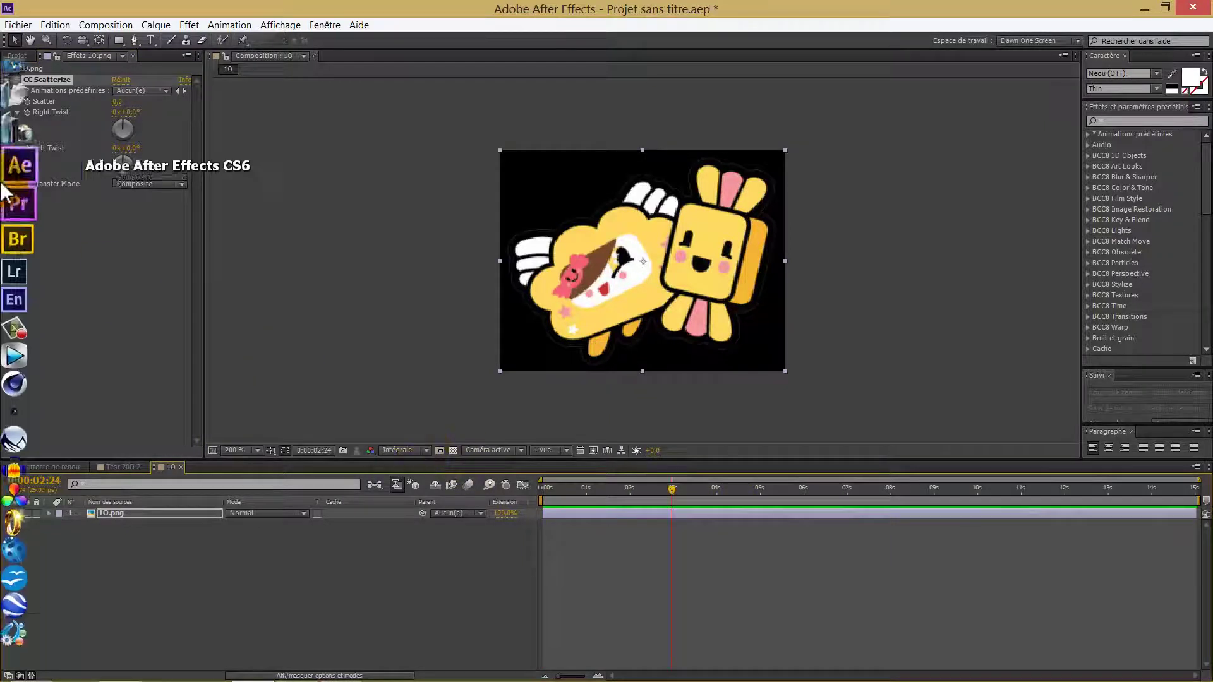
{"action": "left_click", "coordinate": [28, 100]}
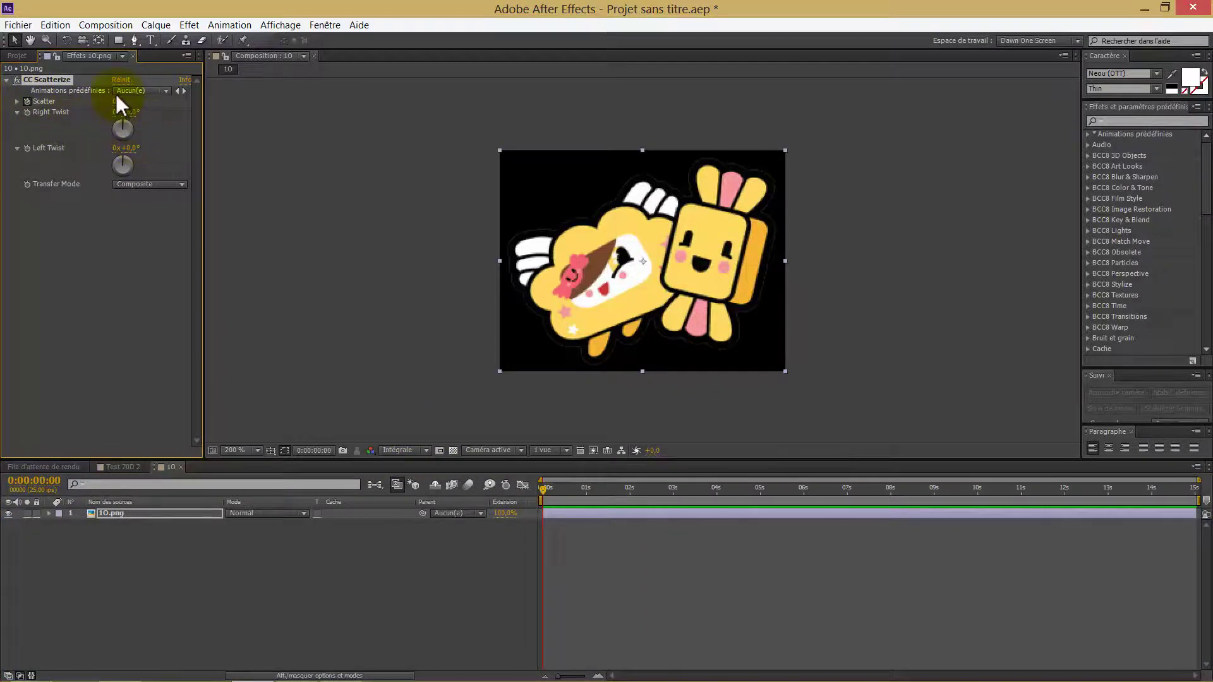
{"action": "left_click_drag", "start_coordinate": [120, 102], "coordinate": [528, 158]}
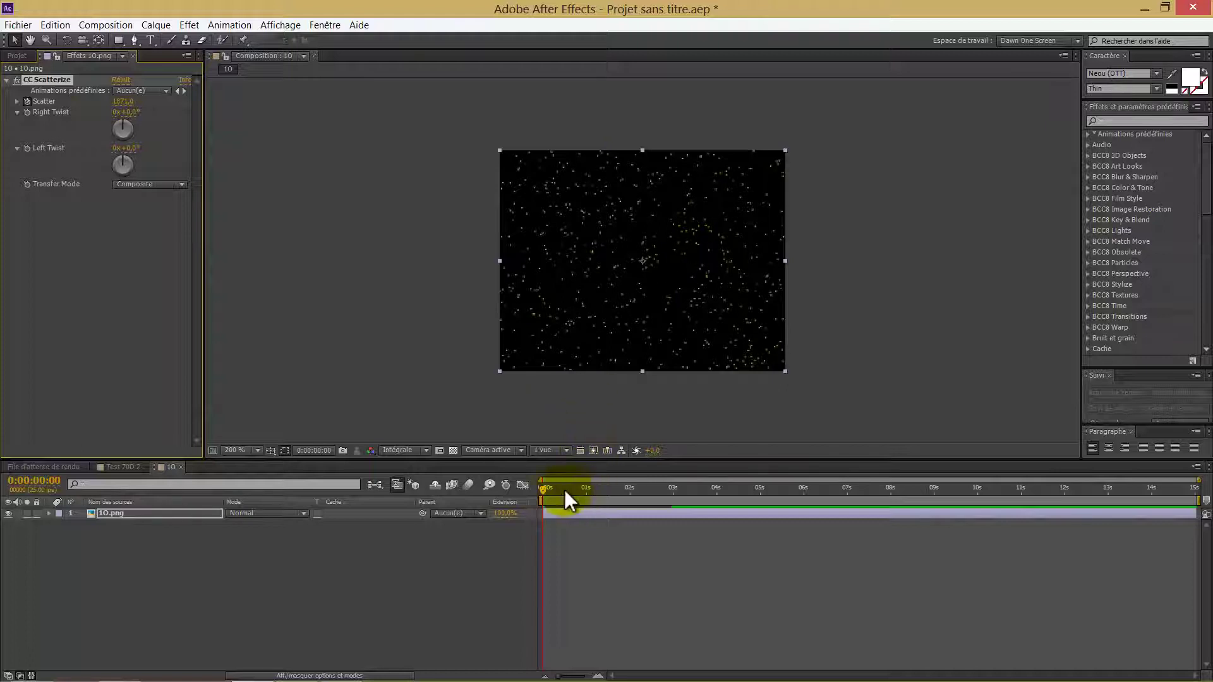
Preview the Scatter animation, reveal the 1O.png layer's keyframes and scrub between them to examine how the image forms
{"action": "key", "text": "space"}
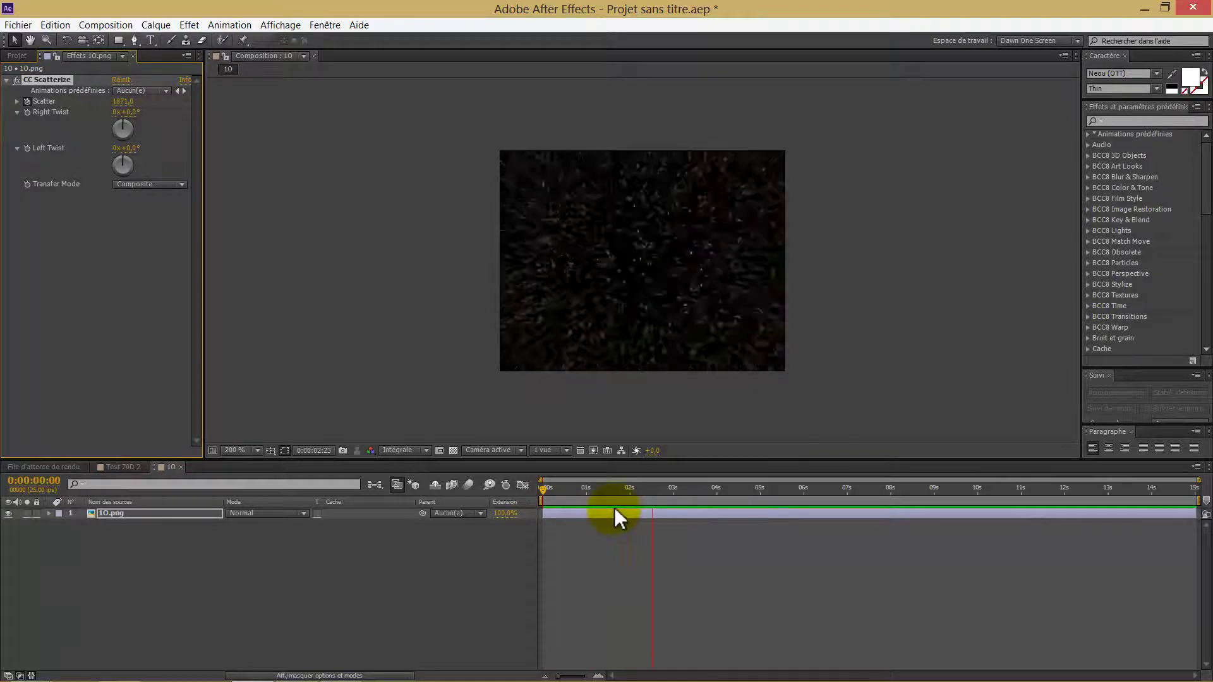
{"action": "key", "text": "space"}
{"action": "left_click_drag", "start_coordinate": [552, 490], "coordinate": [665, 520]}
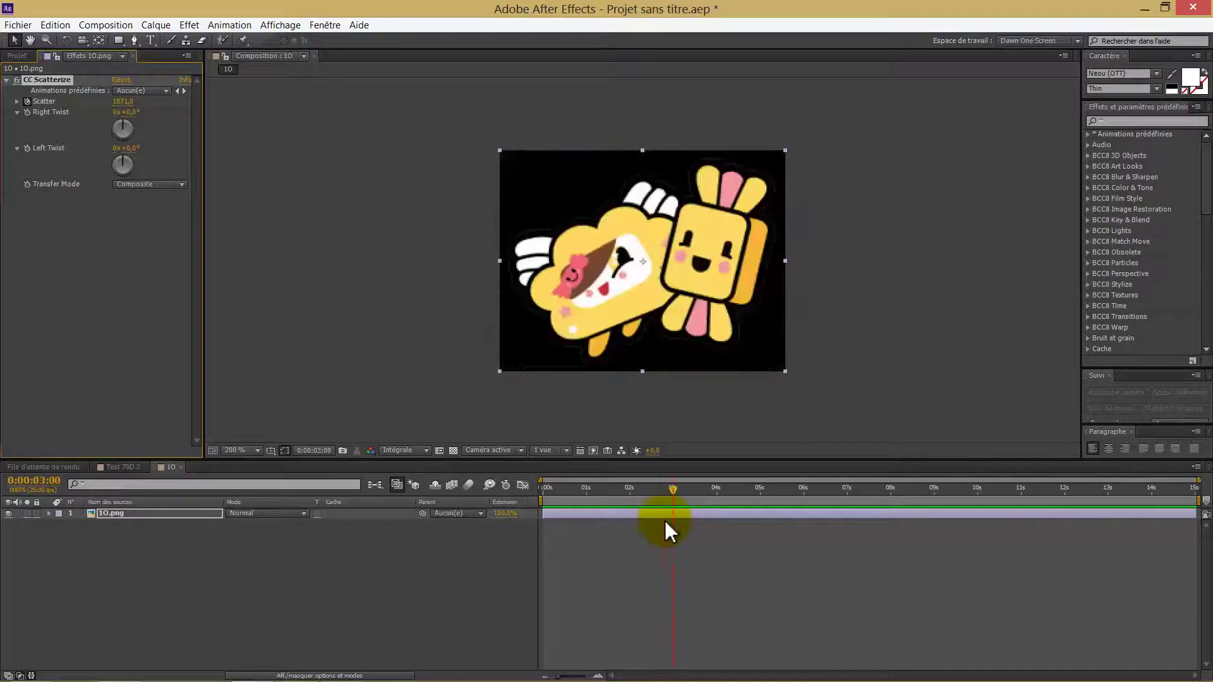
{"action": "left_click", "coordinate": [196, 513]}
{"action": "key", "text": "u"}
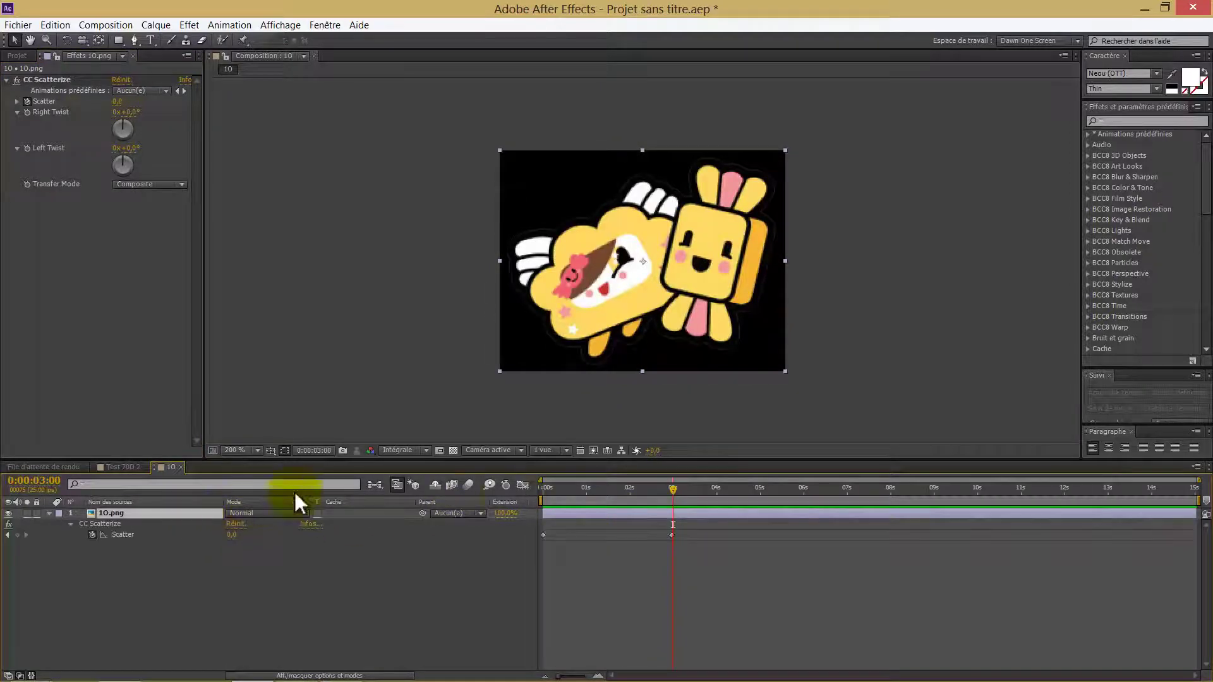
{"action": "key", "text": "j"}
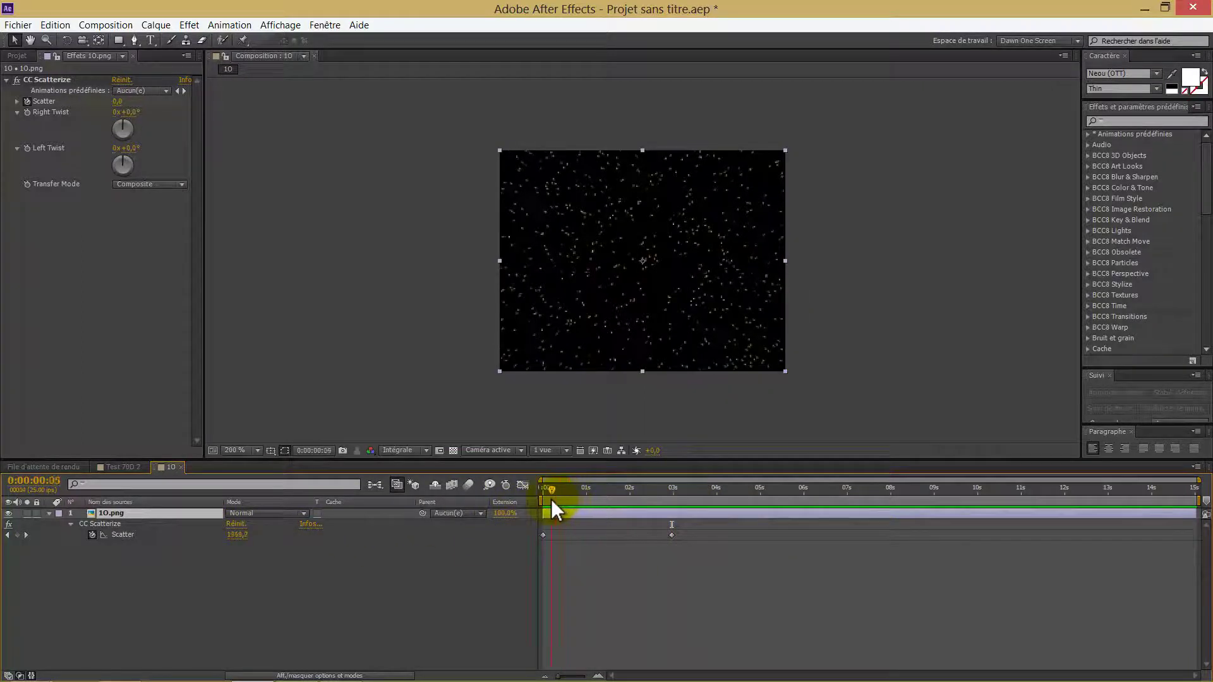
{"action": "left_click_drag", "start_coordinate": [551, 500], "coordinate": [599, 536]}
{"action": "left_click", "coordinate": [668, 567]}
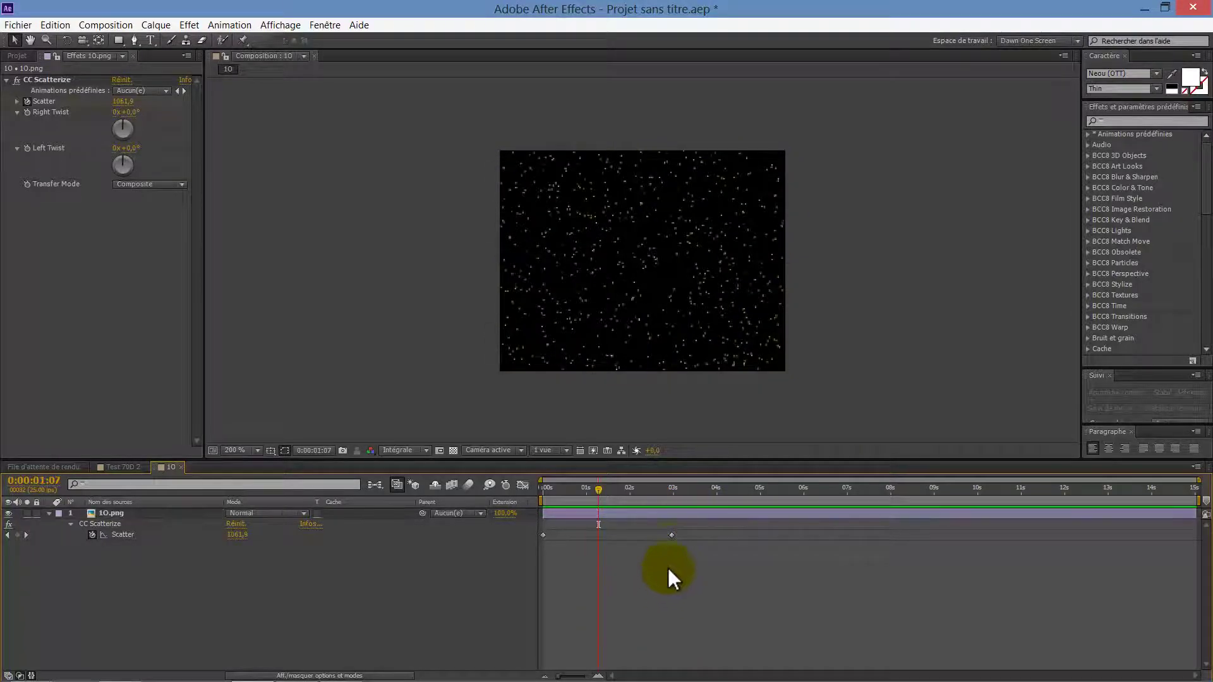
Apply the Echelle exponentielle keyframe assistant to both Scatter keyframes of the 1O.png layer
{"action": "left_click_drag", "start_coordinate": [677, 527], "coordinate": [541, 548]}
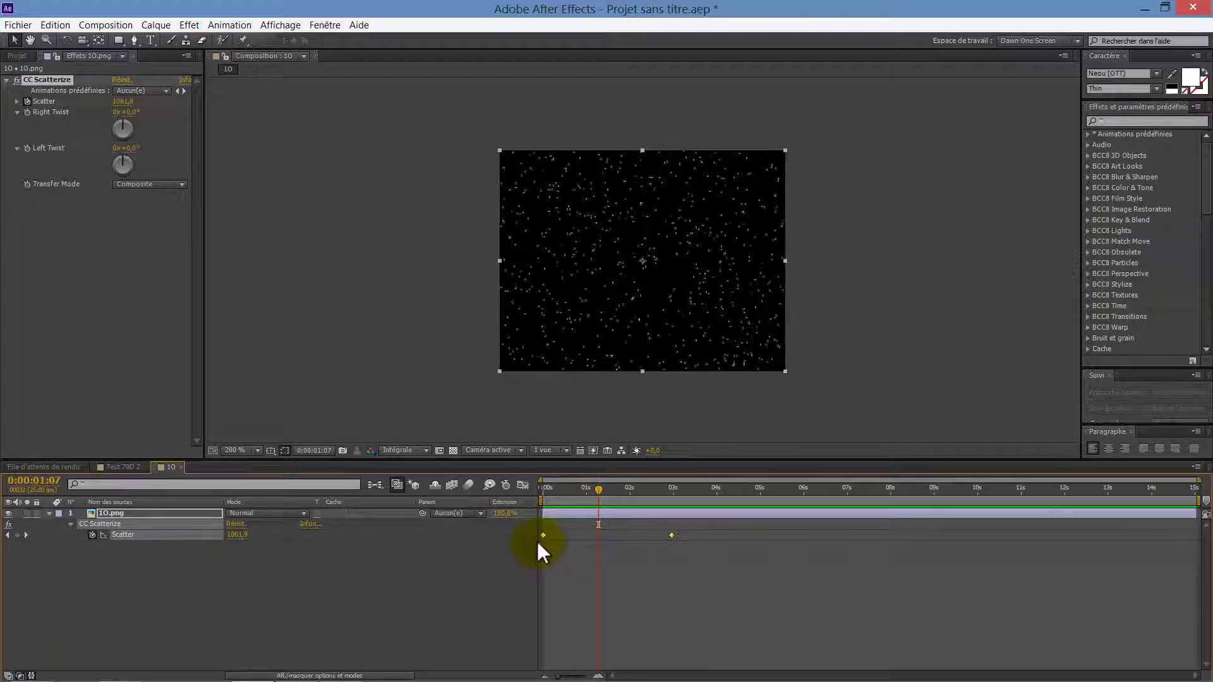
{"action": "right_click", "coordinate": [669, 537]}
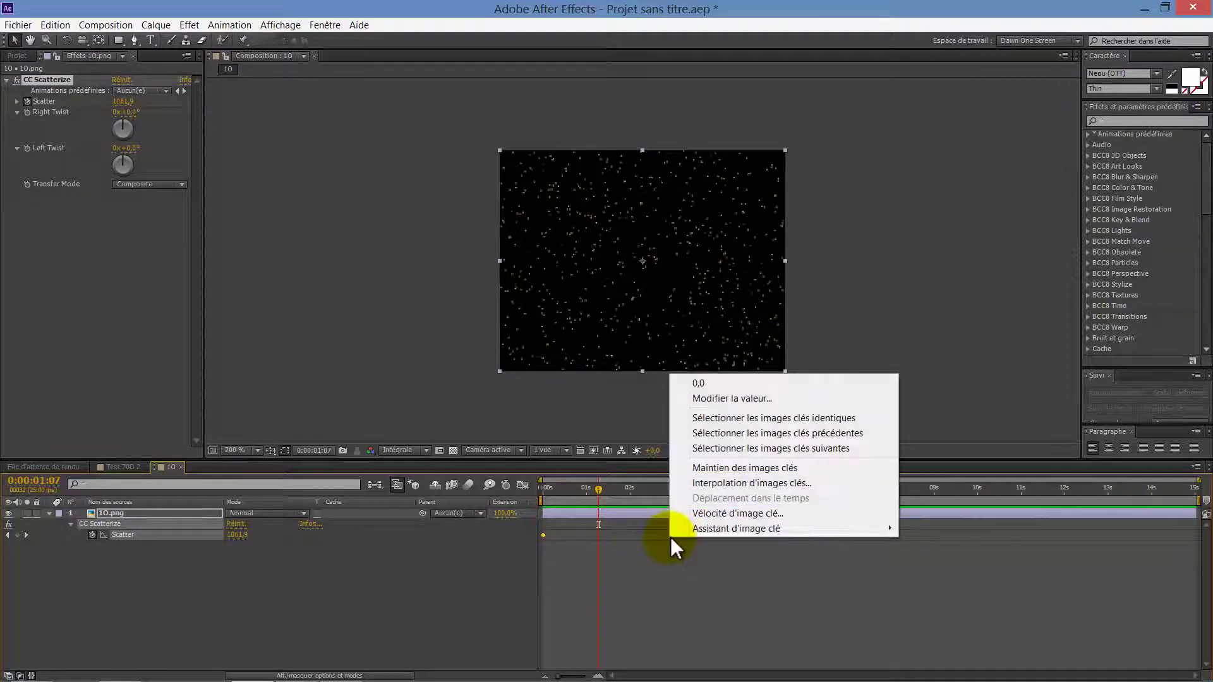
{"action": "mouse_move", "coordinate": [715, 530]}
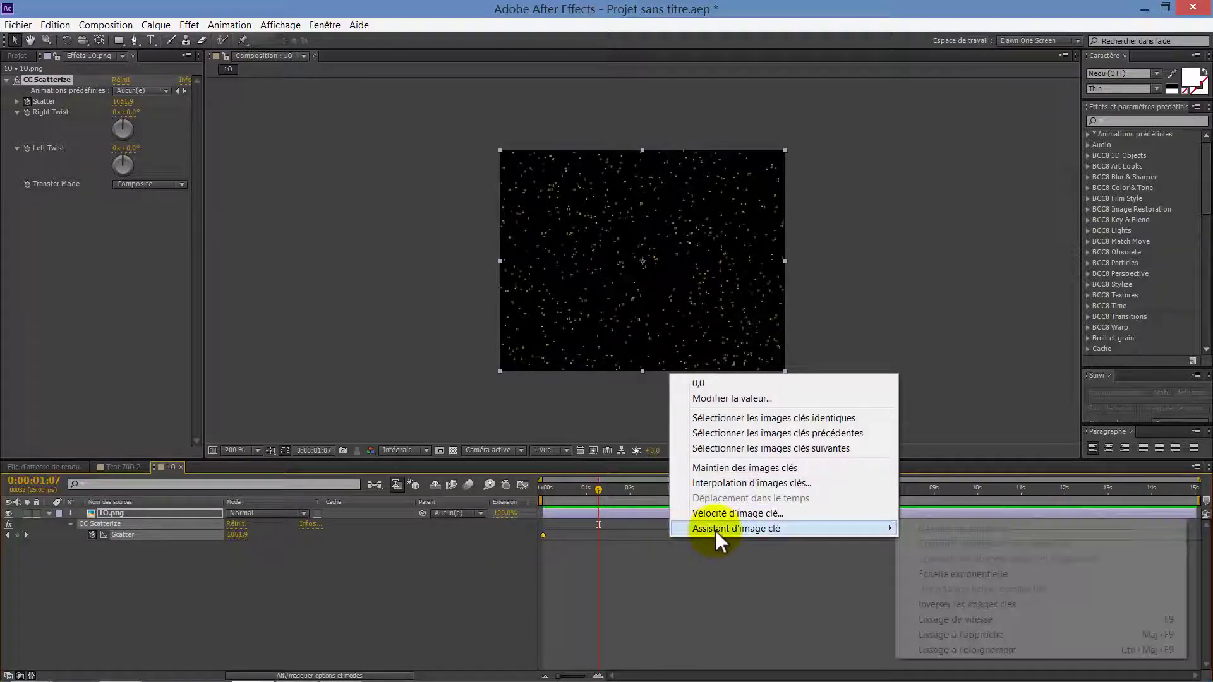
{"action": "left_click", "coordinate": [978, 575]}
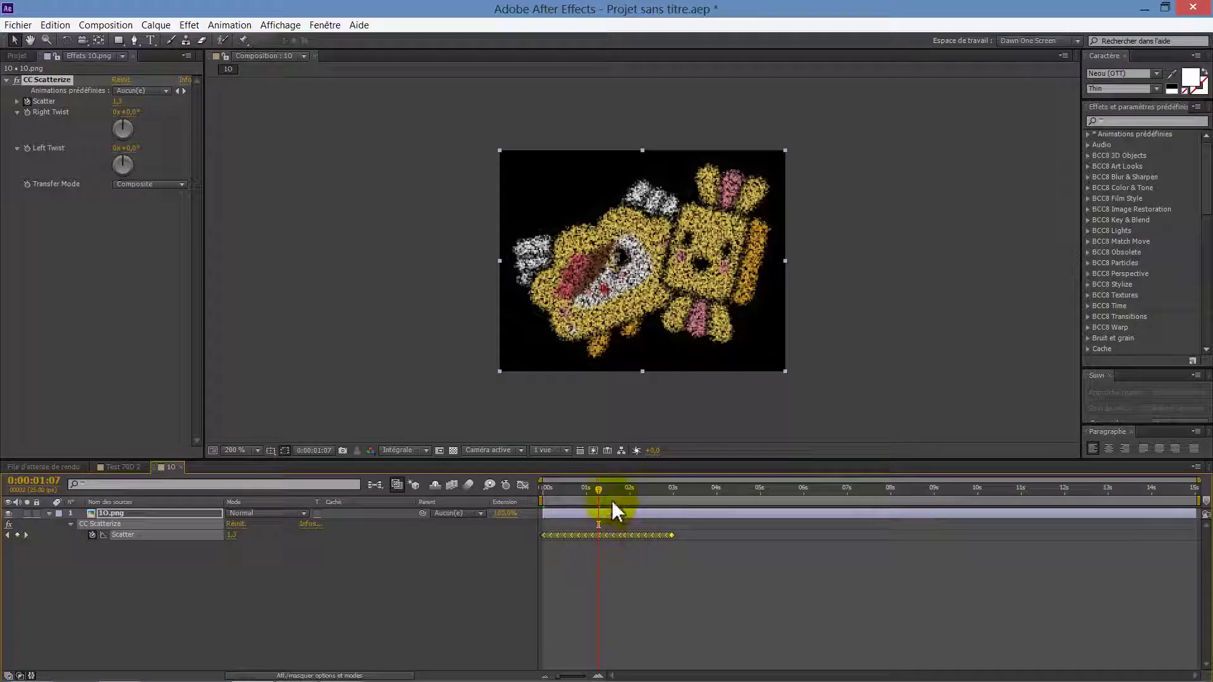
Play and scrub the first three seconds to examine how the image forms with the exponential Scatter keyframes
{"action": "left_click_drag", "start_coordinate": [596, 495], "coordinate": [517, 605]}
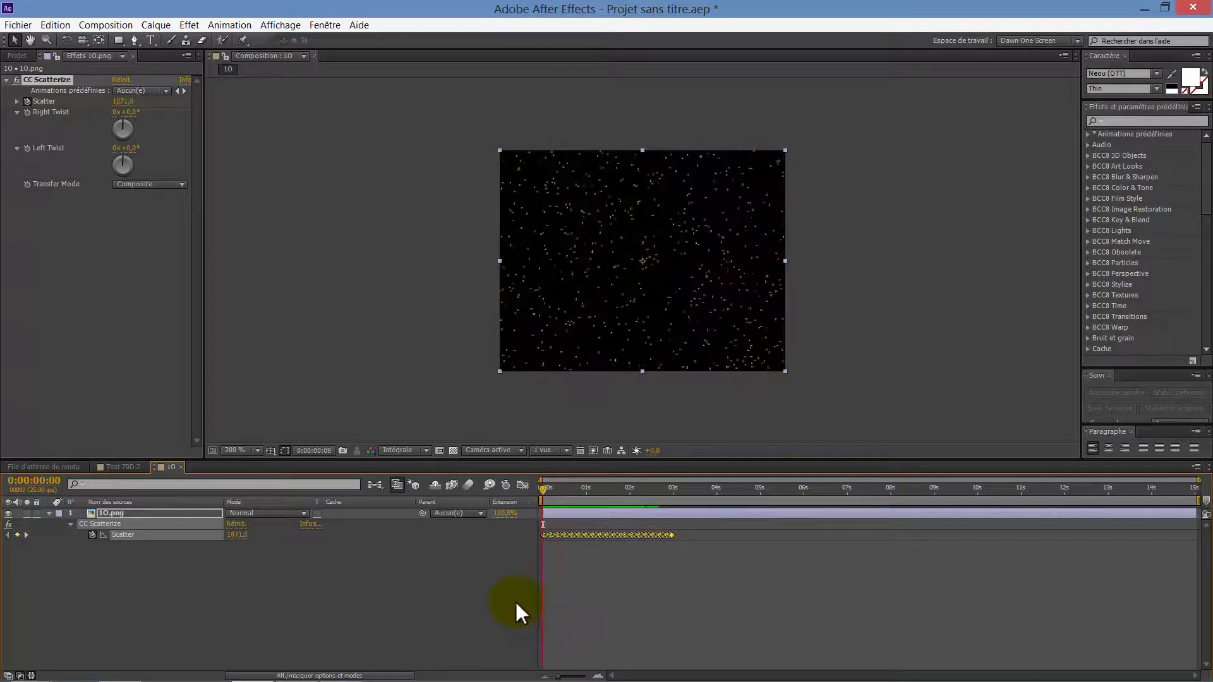
{"action": "key", "text": "space"}
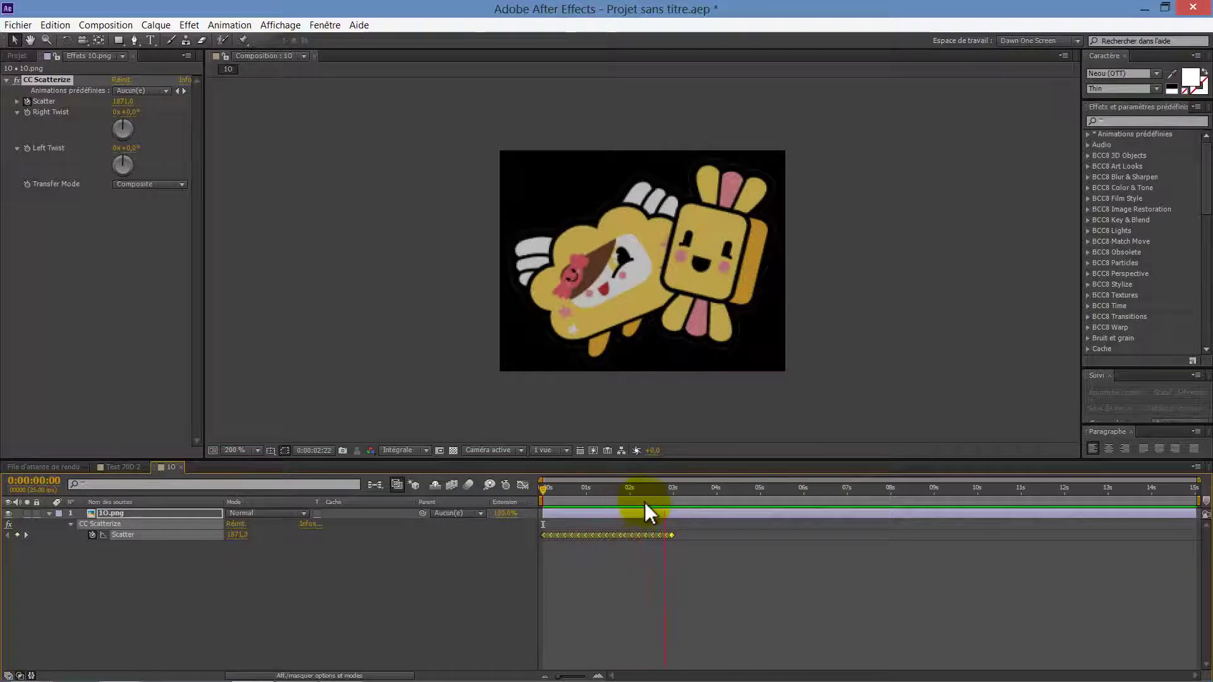
{"action": "left_click", "coordinate": [619, 495]}
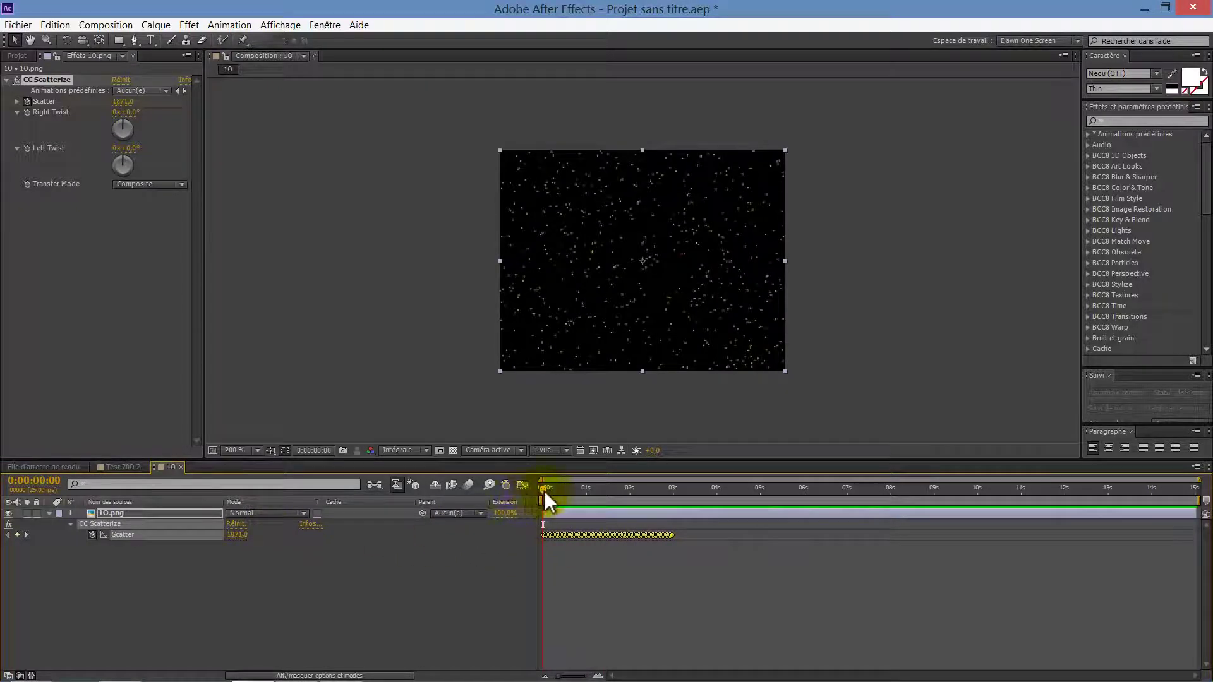
{"action": "left_click_drag", "start_coordinate": [552, 490], "coordinate": [657, 545]}
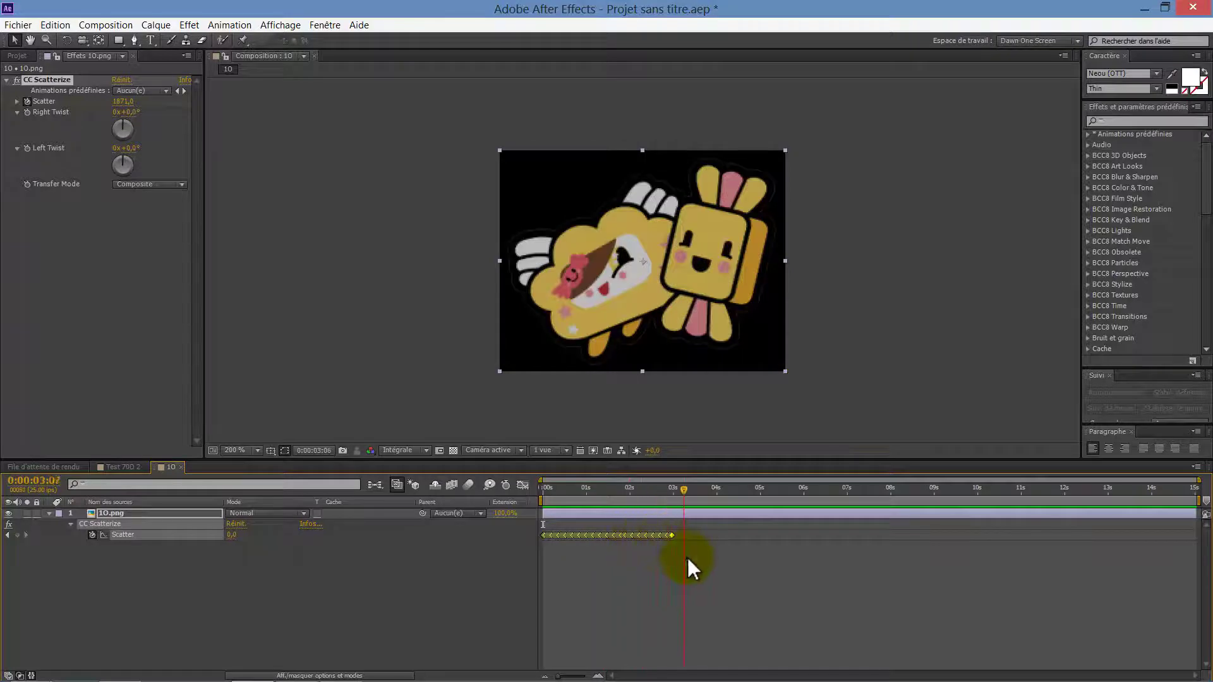
{"action": "left_click_drag", "start_coordinate": [694, 494], "coordinate": [618, 543]}
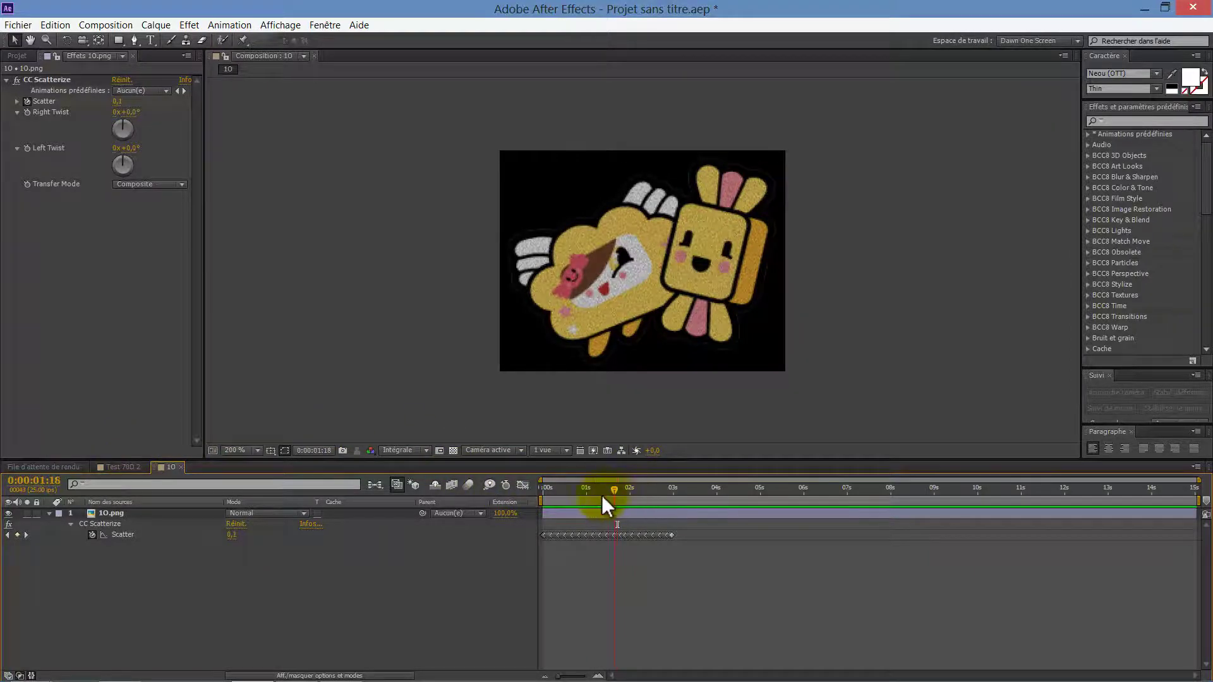
{"action": "left_click_drag", "start_coordinate": [555, 499], "coordinate": [640, 611]}
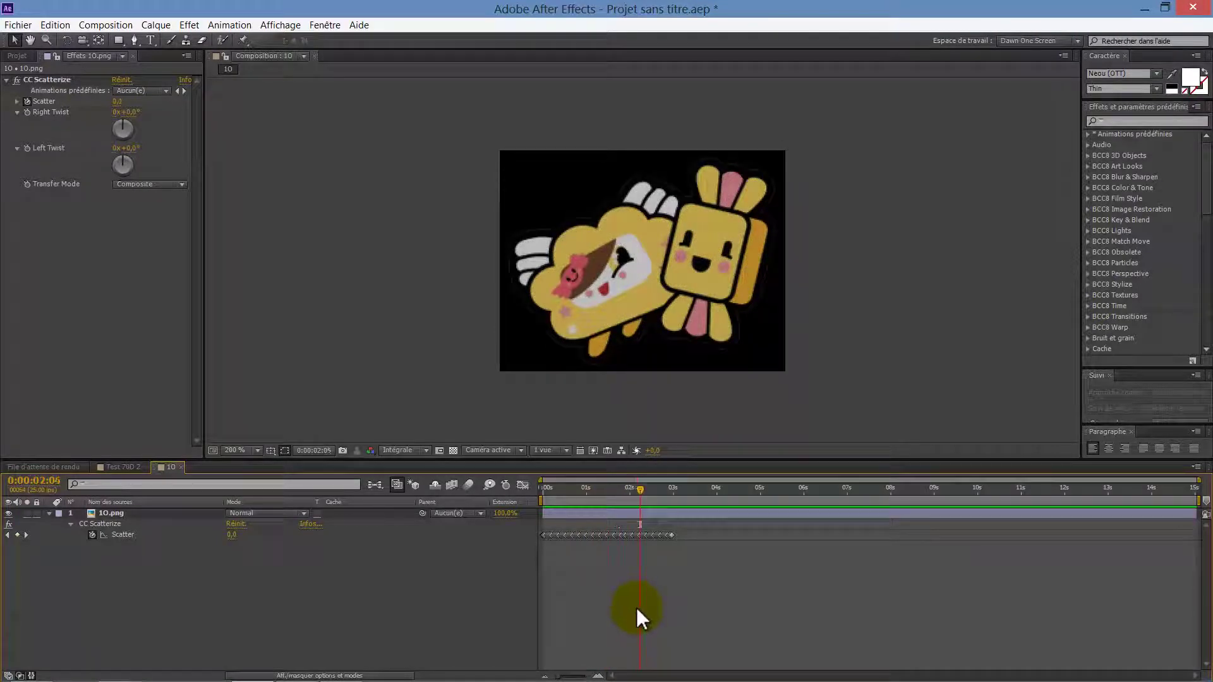
{"action": "left_click", "coordinate": [459, 630]}
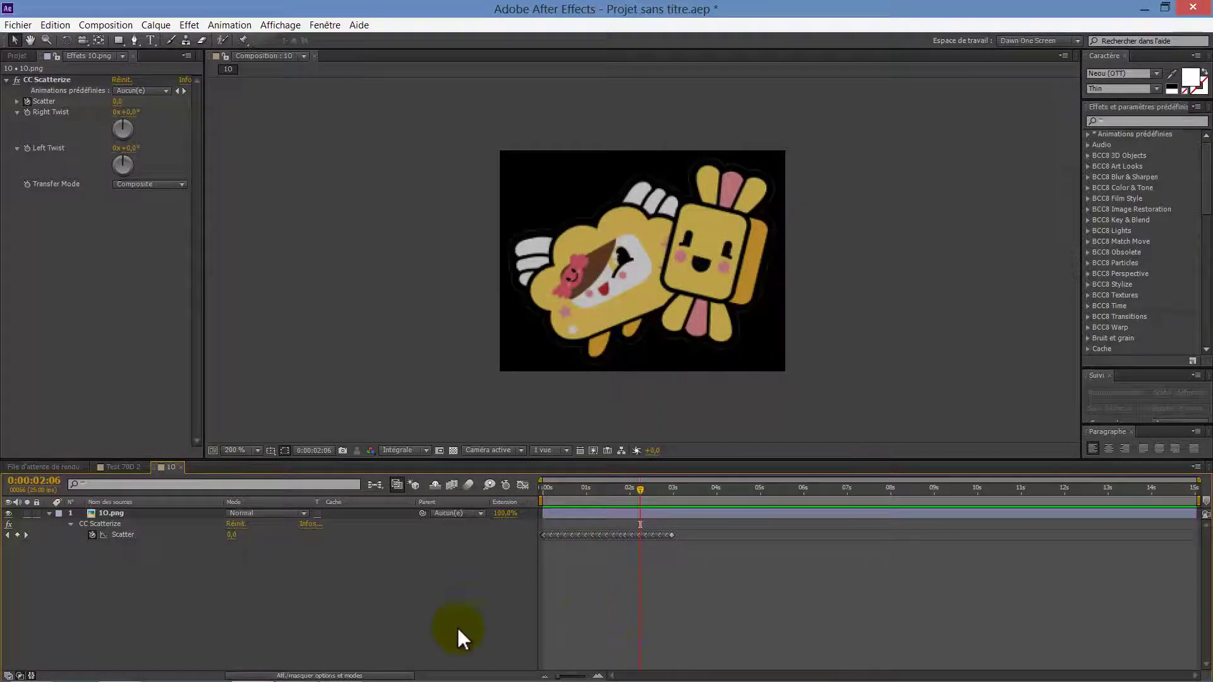